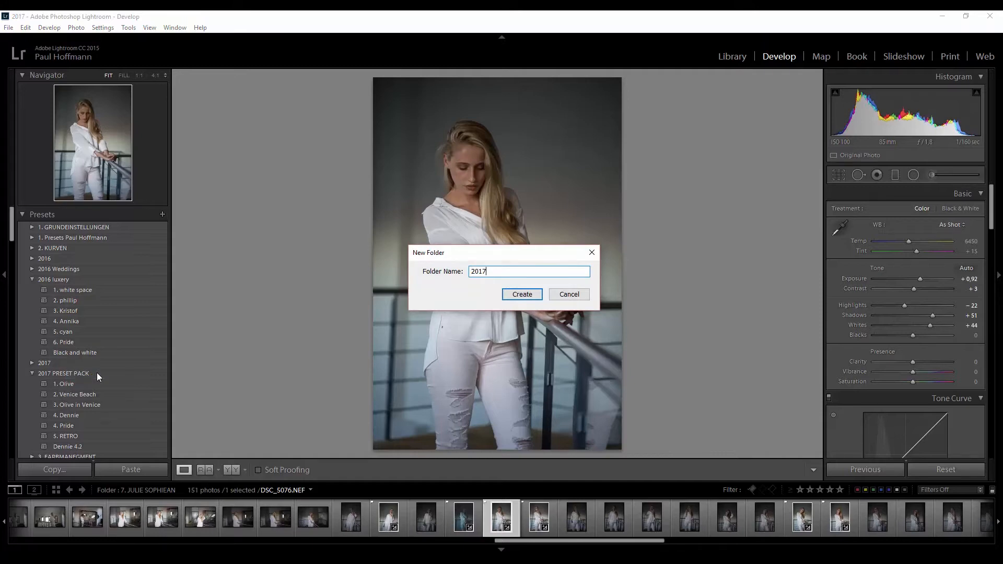
Create a new preset folder named "2017 surprise by" followed by the author's first name.
text(surprise by paul)
click(522, 294)
Import all five lrtemplate presets, from CYAN JOURNEY to BLACK&WHITE, into the 2017 surprise preset folder.
scroll(73, 314, down, 5)
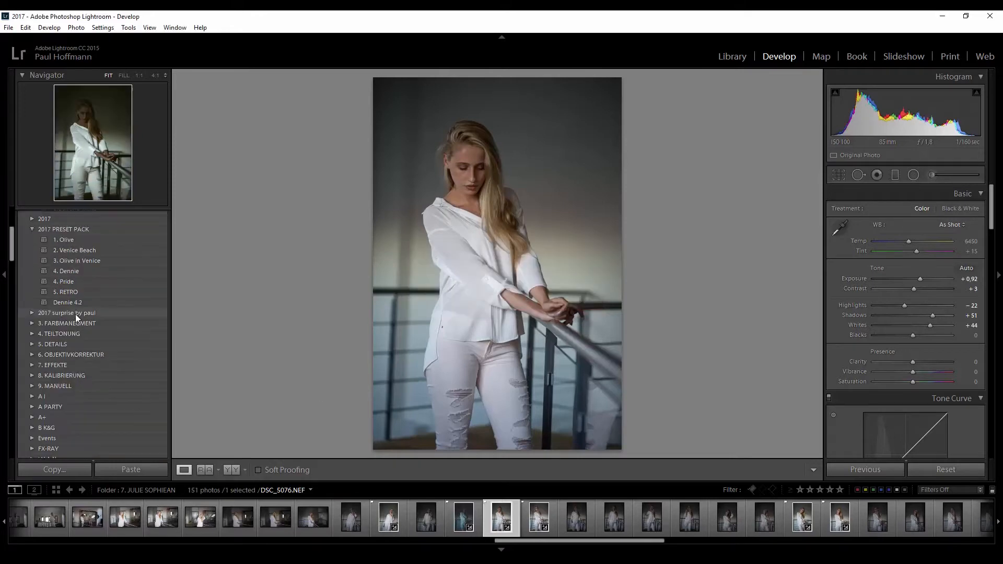
scroll(76, 356, up, 3)
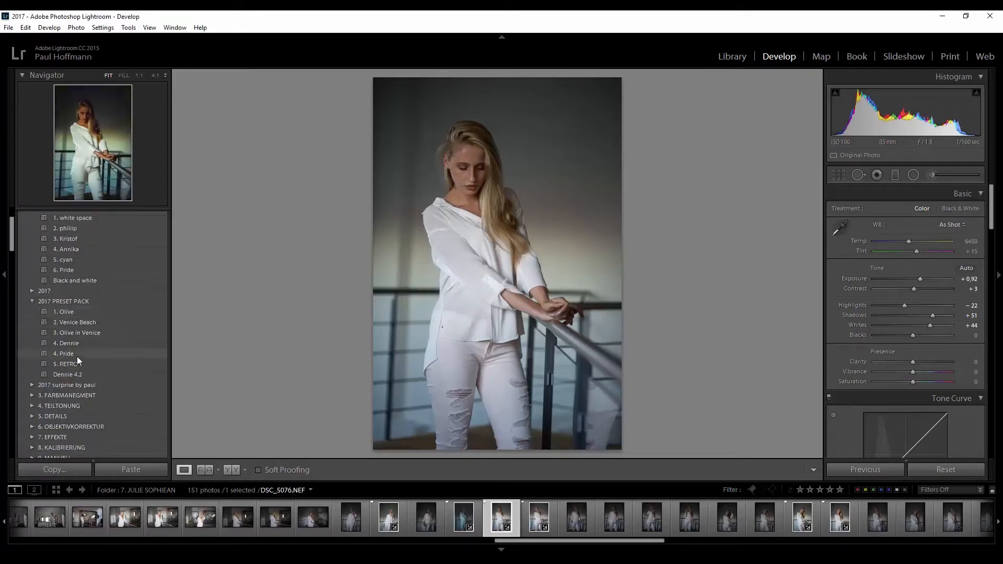
right_click(67, 385)
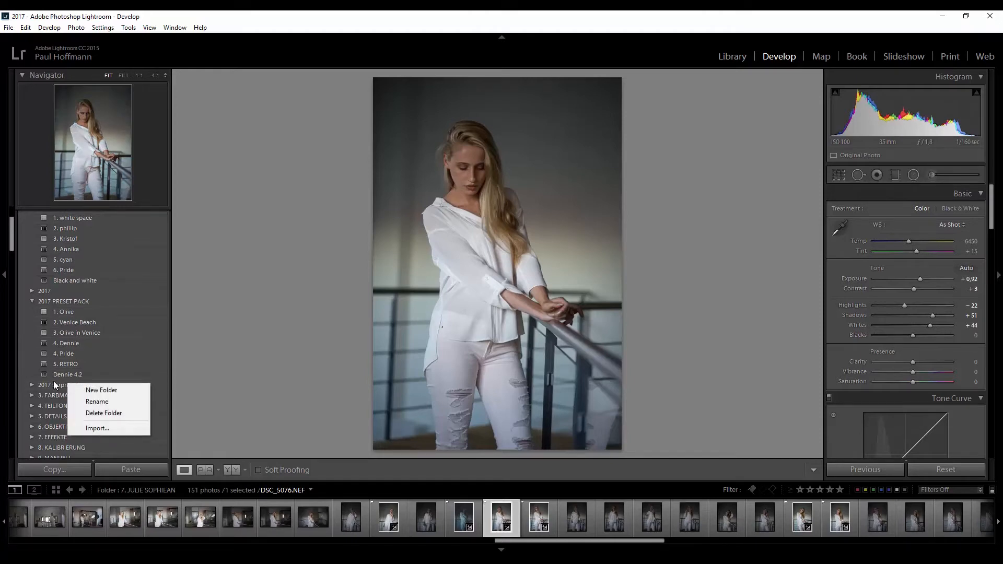
click(96, 428)
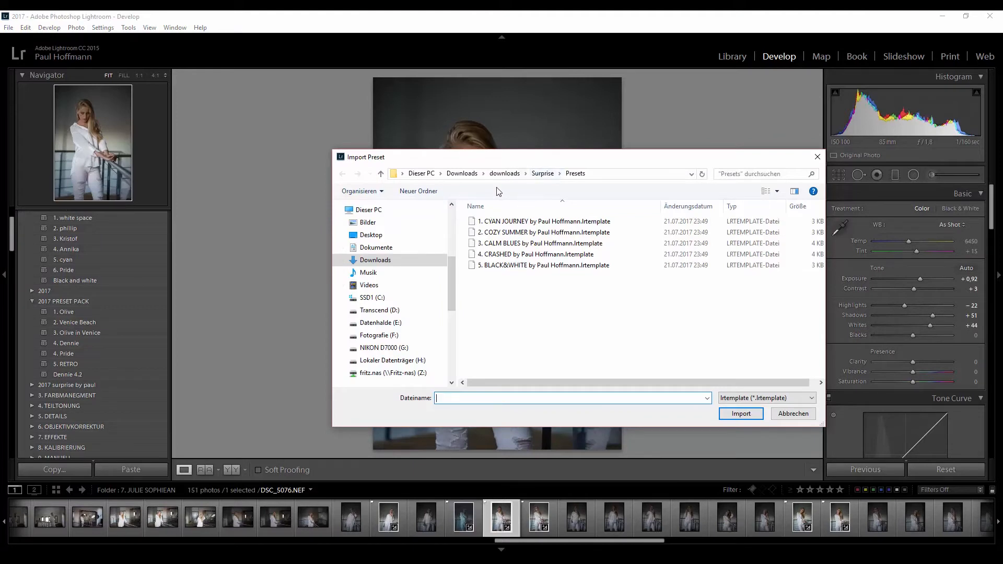
drag(559, 291, 508, 268)
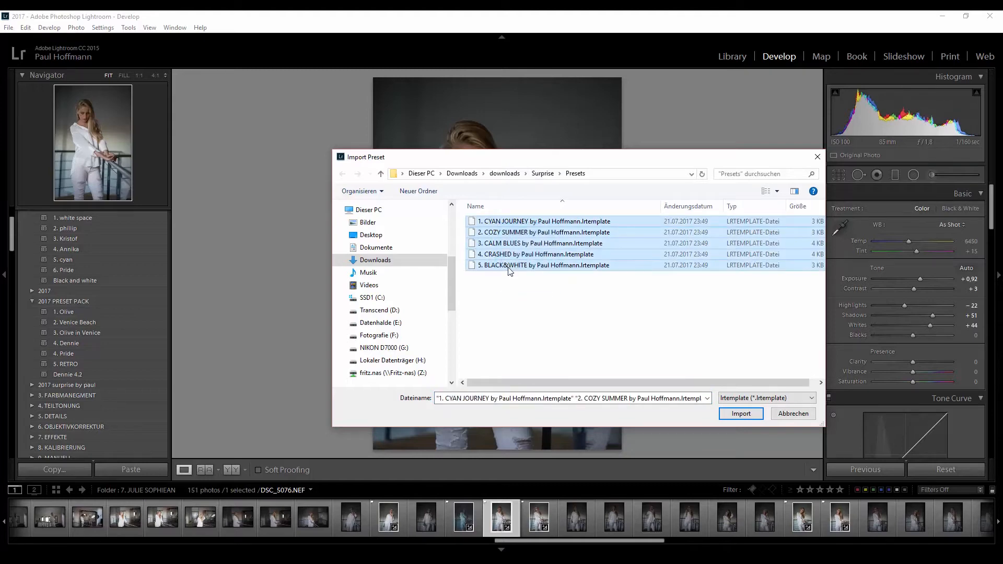
click(747, 415)
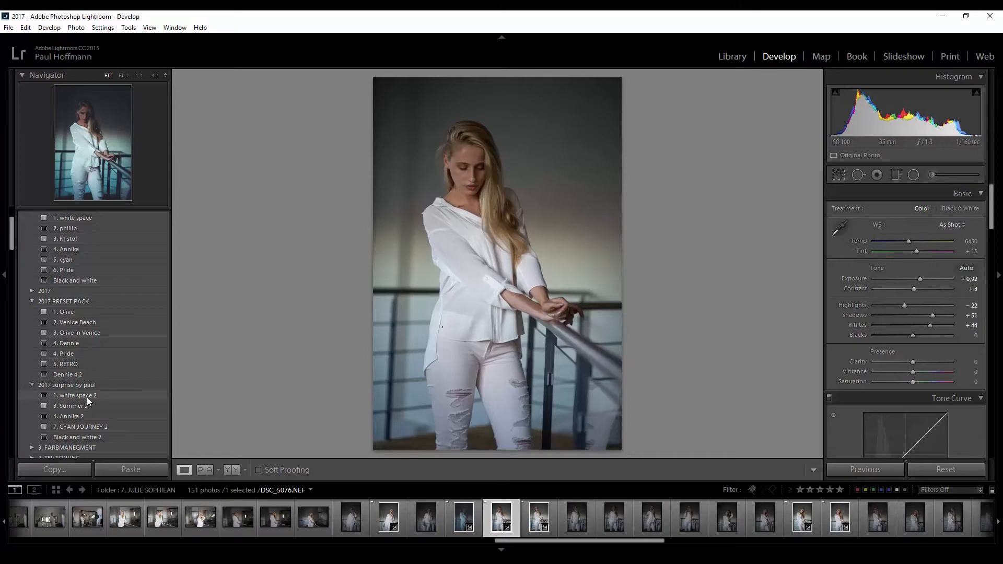
Apply the "1. white space 2" preset to the portrait and adjust exposure to +1.69, temperature to 6865 and the tint.
click(87, 397)
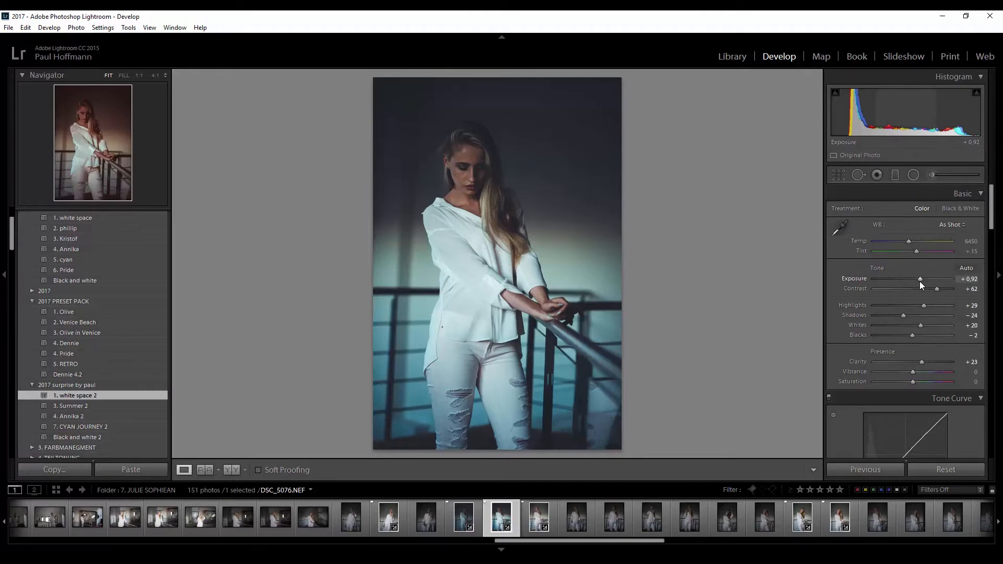
drag(920, 280, 926, 279)
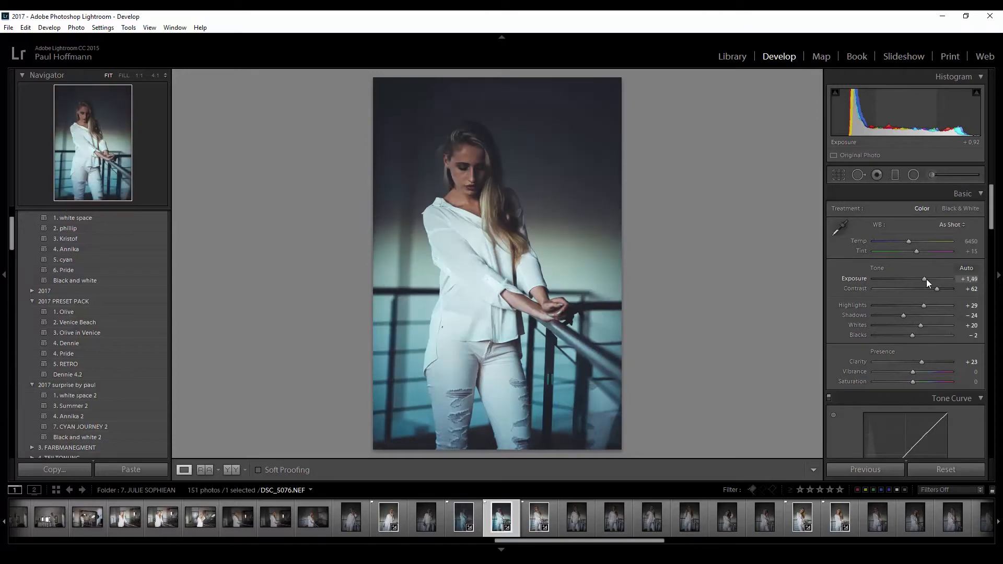
drag(908, 242, 912, 241)
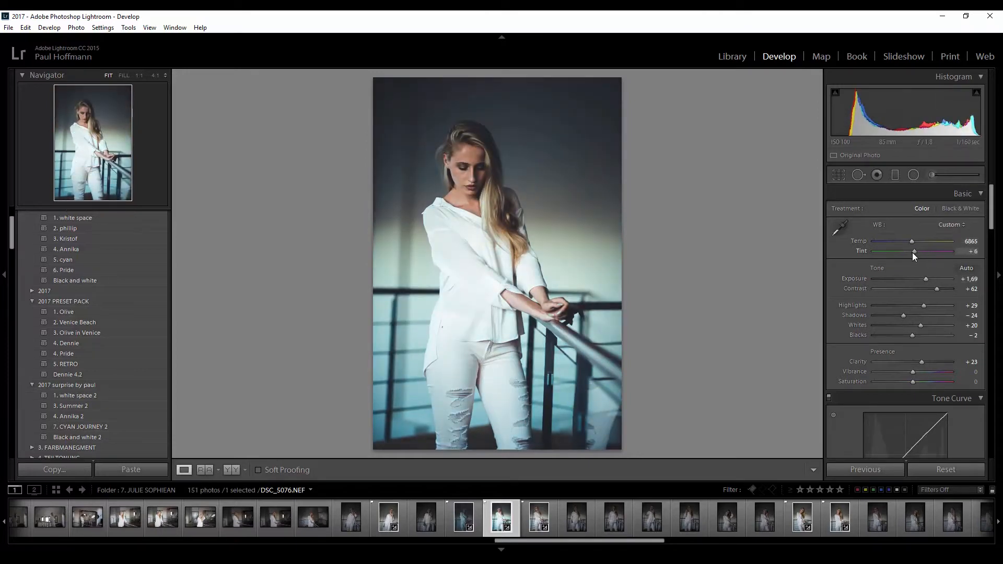
drag(918, 252, 920, 252)
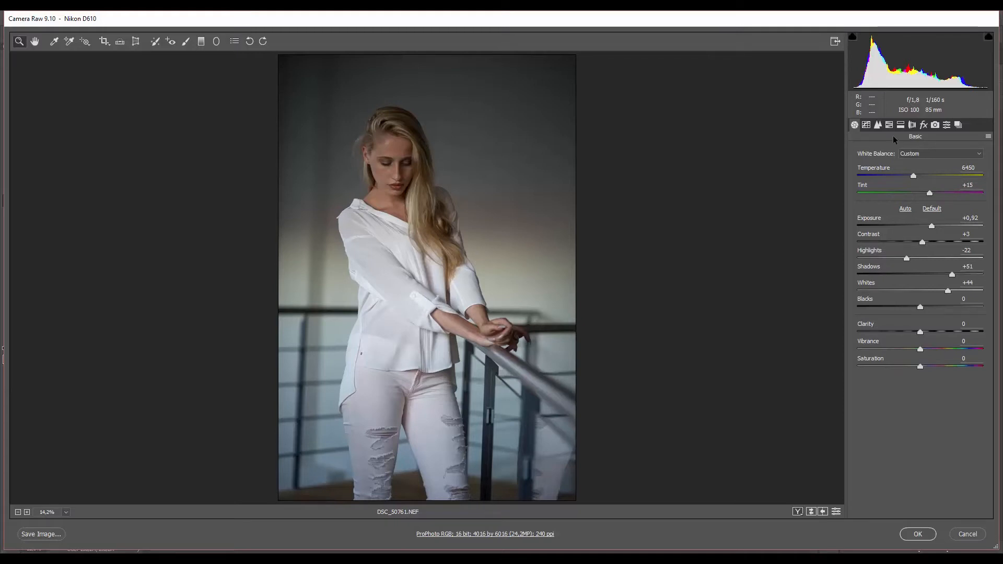
In Camera Raw, view the list of installed presets and close the editor without applying anything.
click(946, 125)
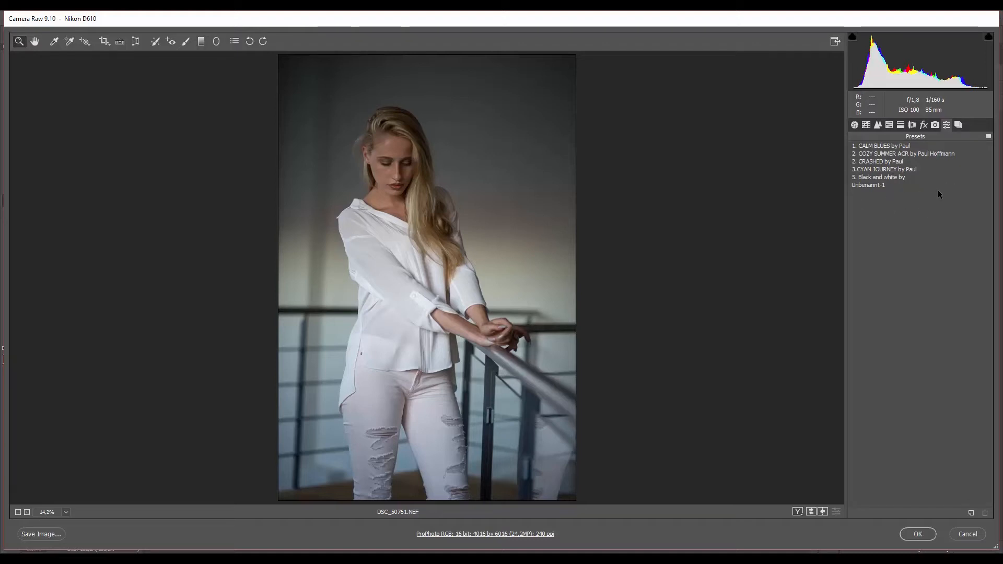
click(969, 533)
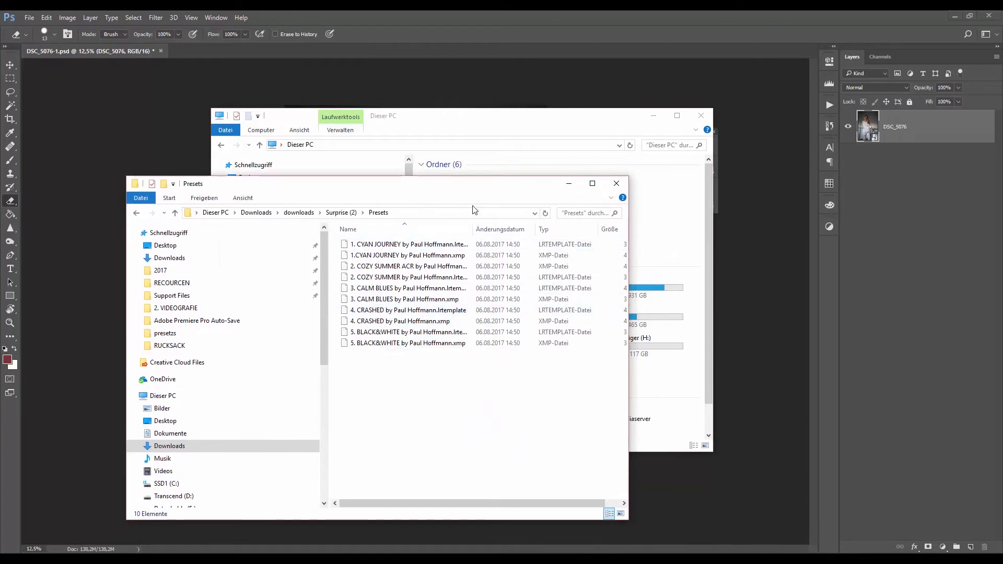
In File Explorer, open the AppData\Roaming folder of the user profile under Benutzer on drive SSD1 (C:).
drag(469, 191, 329, 193)
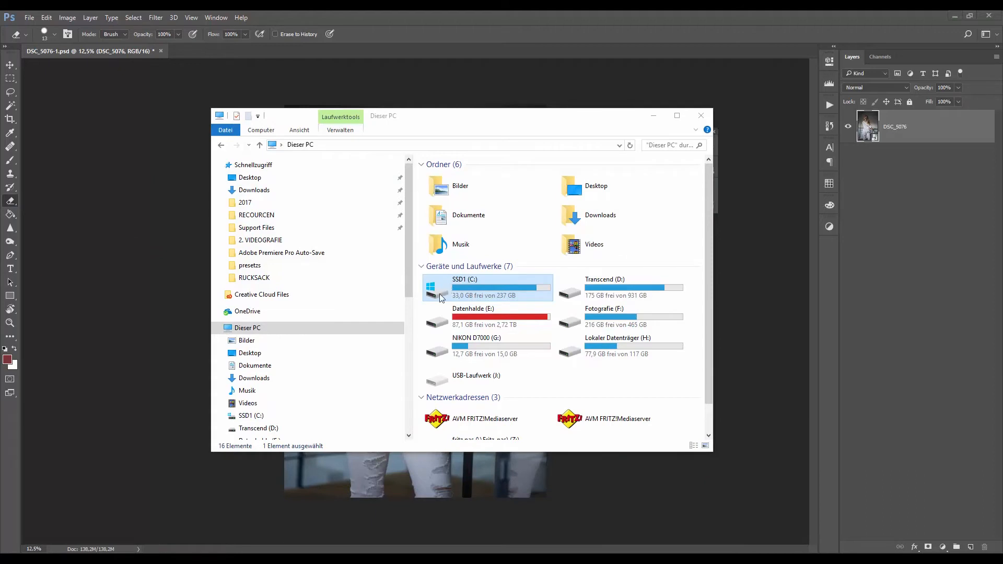
double_click(442, 297)
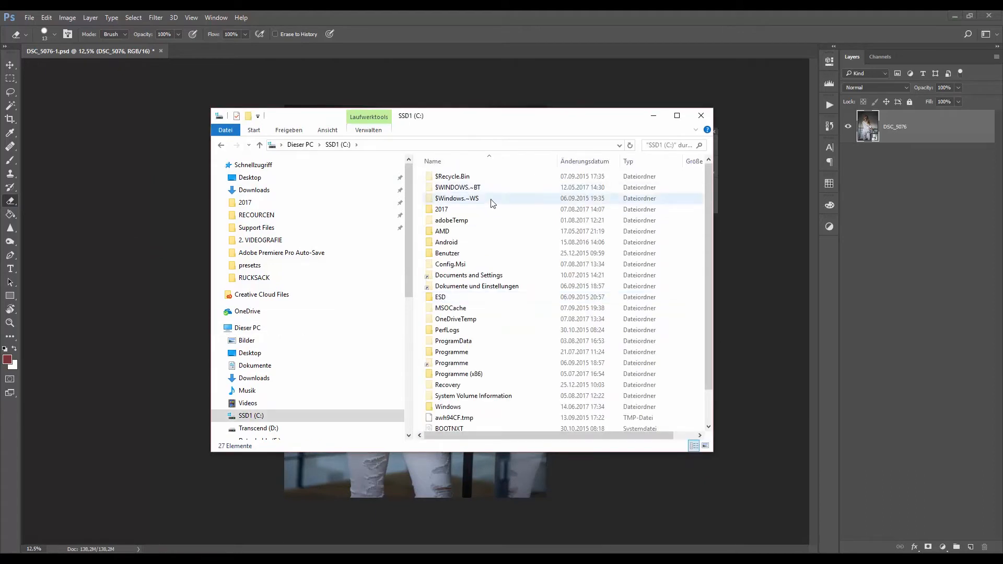
double_click(441, 253)
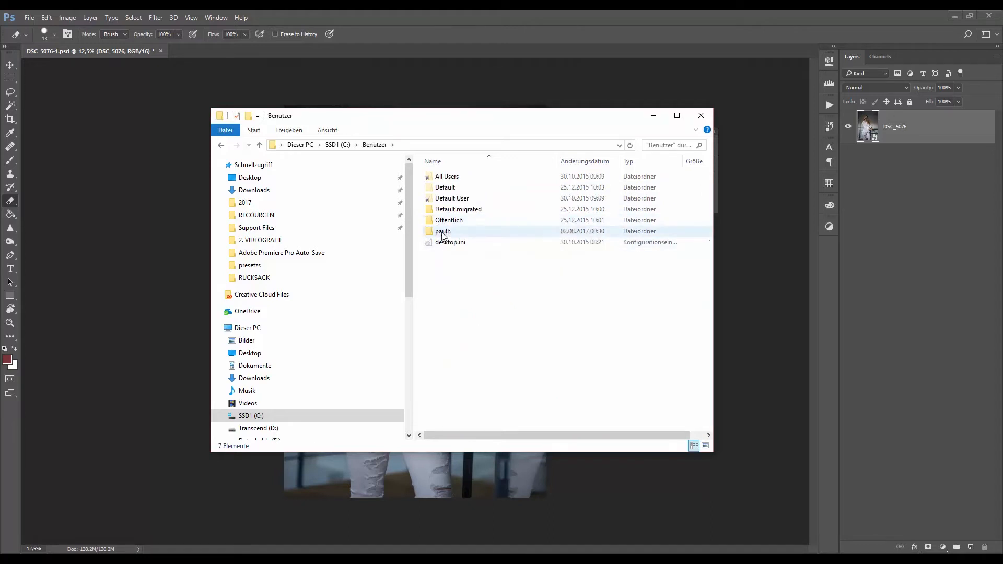
double_click(442, 233)
double_click(457, 212)
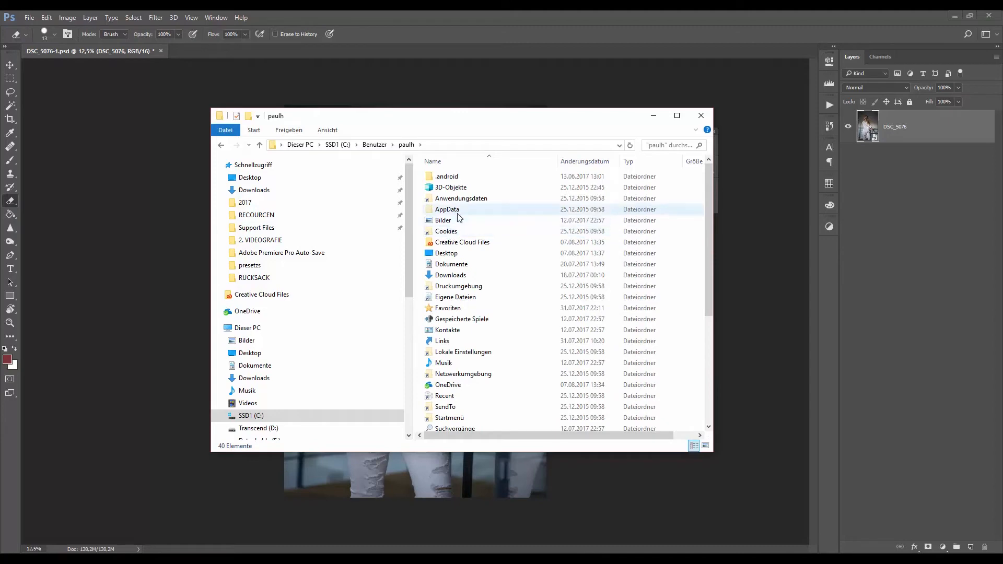
double_click(449, 198)
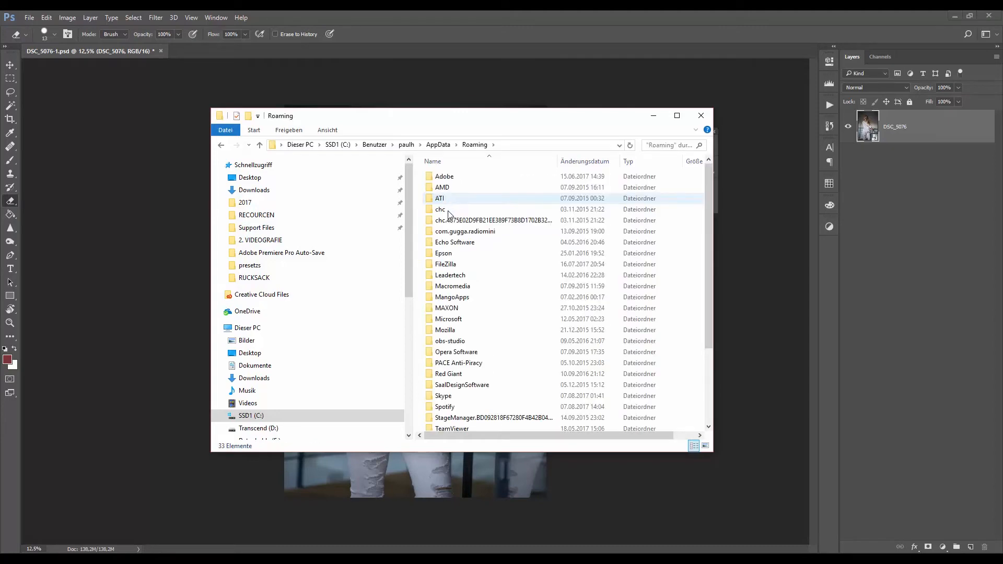
Open the Adobe\CameraRaw\Settings folder inside Roaming.
double_click(444, 177)
scroll(457, 384, down, 1)
click(457, 383)
double_click(457, 384)
click(439, 266)
double_click(440, 267)
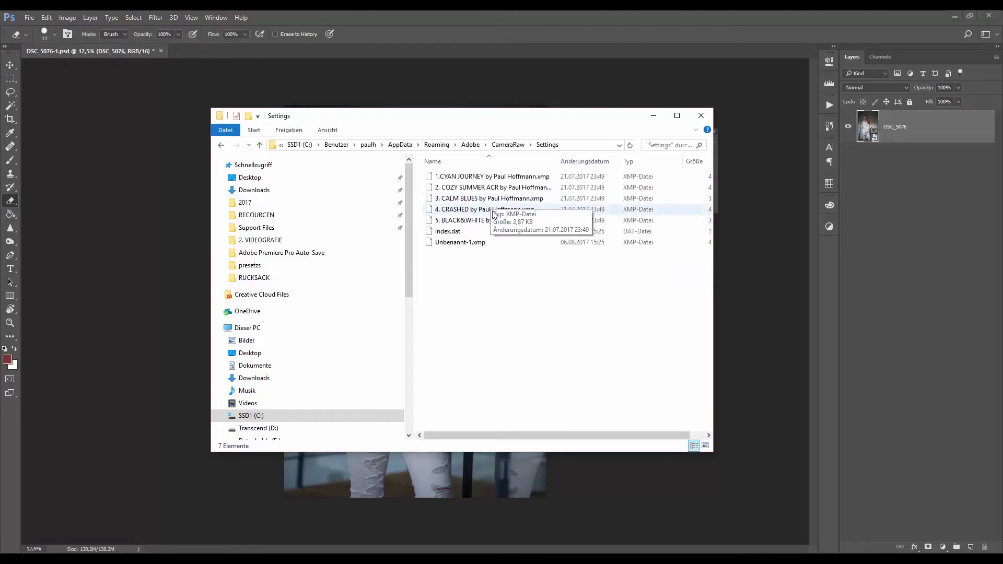
Arrange the Presets and Settings folder windows side by side and remove the five old preset XMP files from Settings.
drag(0, 272, 554, 238)
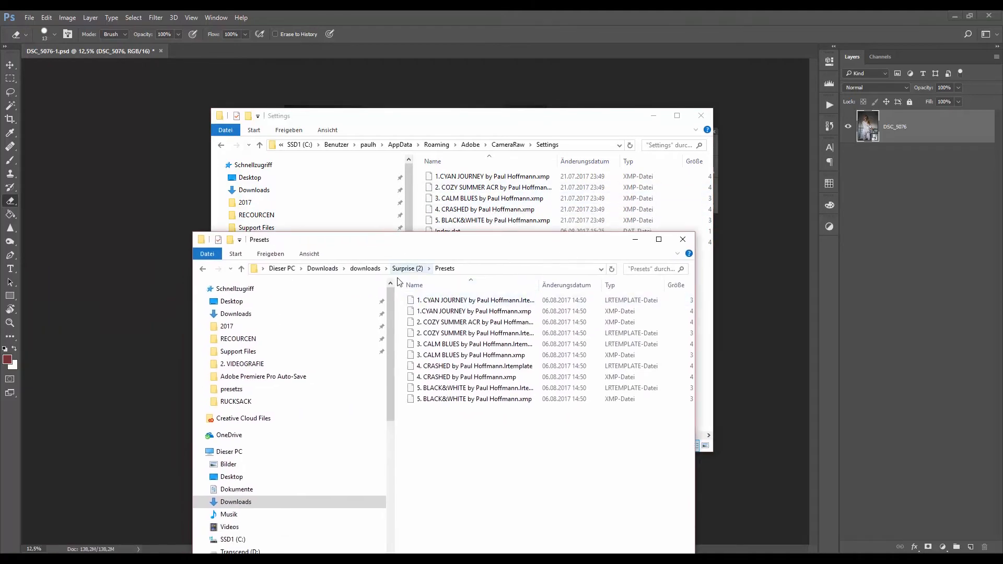
drag(566, 118, 820, 123)
drag(442, 260, 375, 221)
click(761, 224)
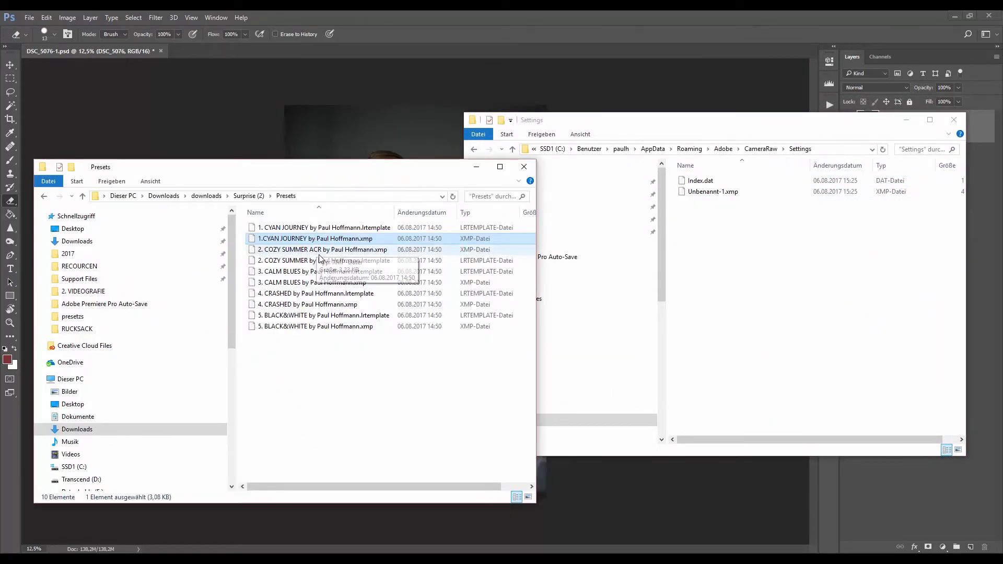
Copy the five XMP preset files, from CYAN JOURNEY to BLACK&WHITE, from the Presets folder into the CameraRaw Settings folder.
ctrl+click(319, 251)
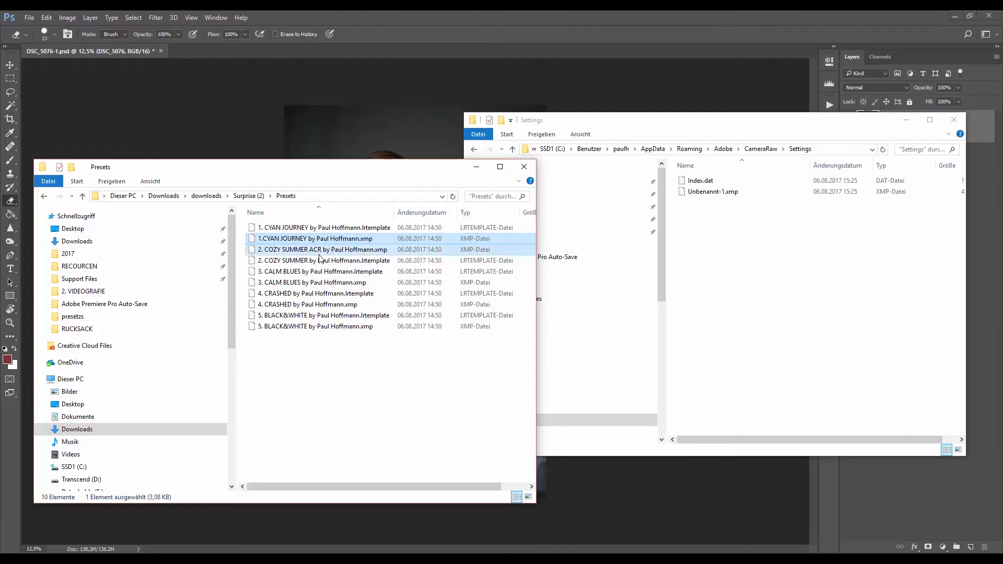
ctrl+click(324, 281)
ctrl+click(320, 305)
ctrl+click(321, 327)
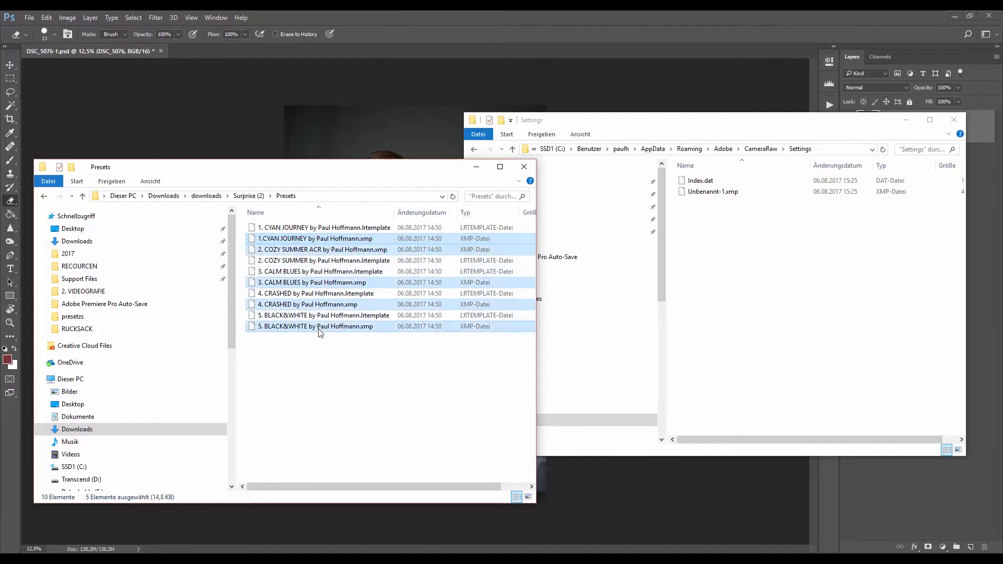
drag(303, 310, 790, 264)
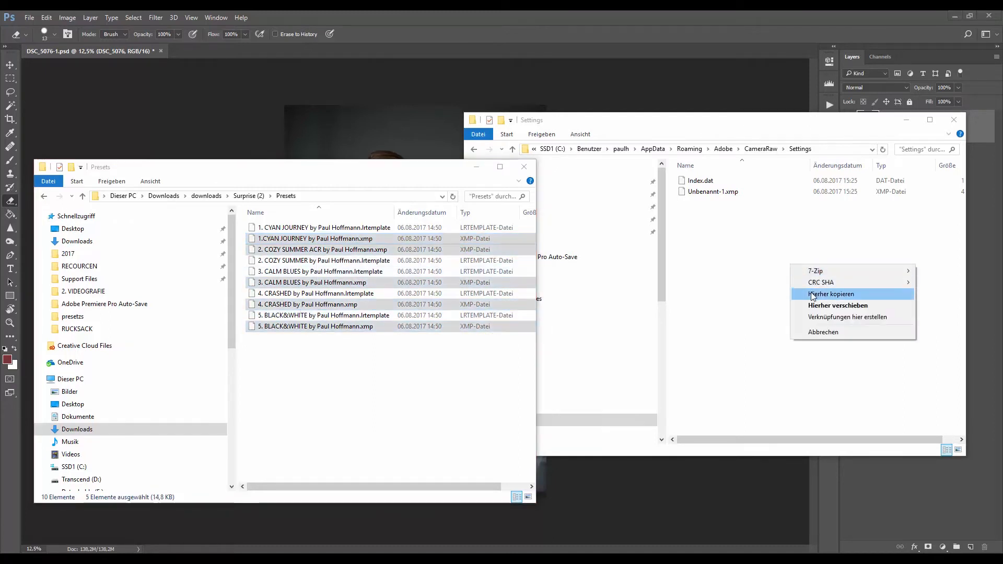
click(857, 291)
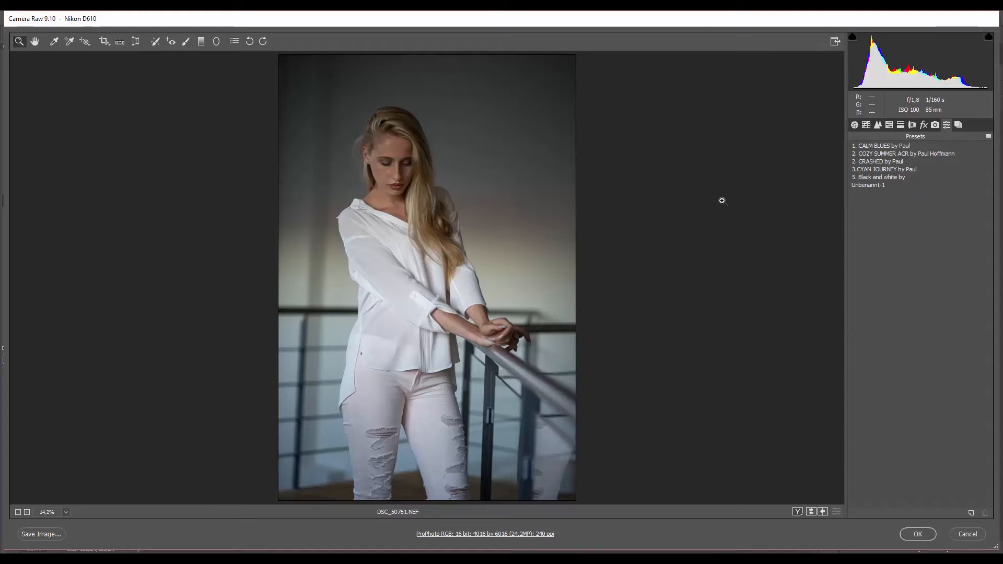
In Camera Raw, load the settings from the 1.CYAN JOURNEY XMP file in the Surprise (2)\Presets folder.
click(987, 136)
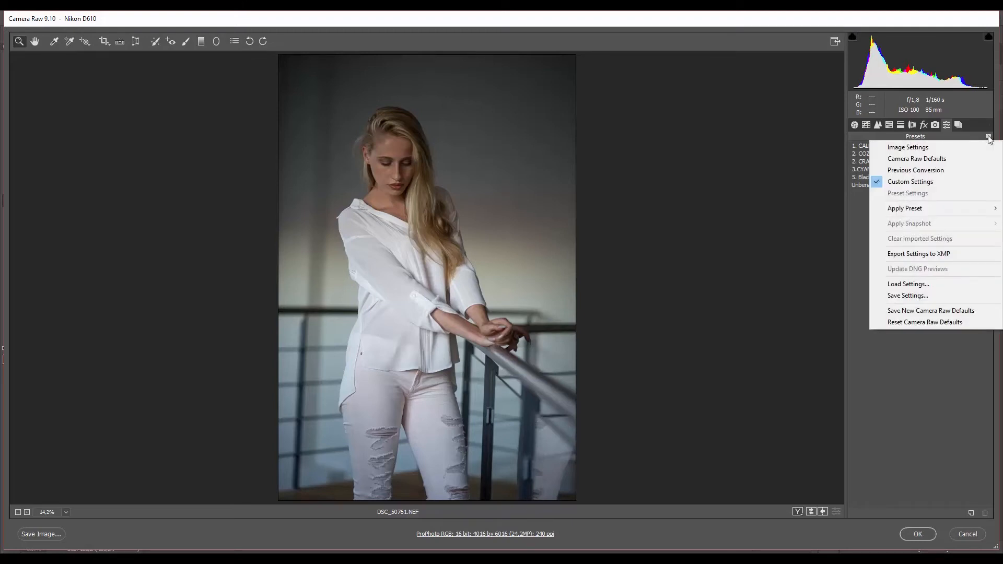
click(905, 285)
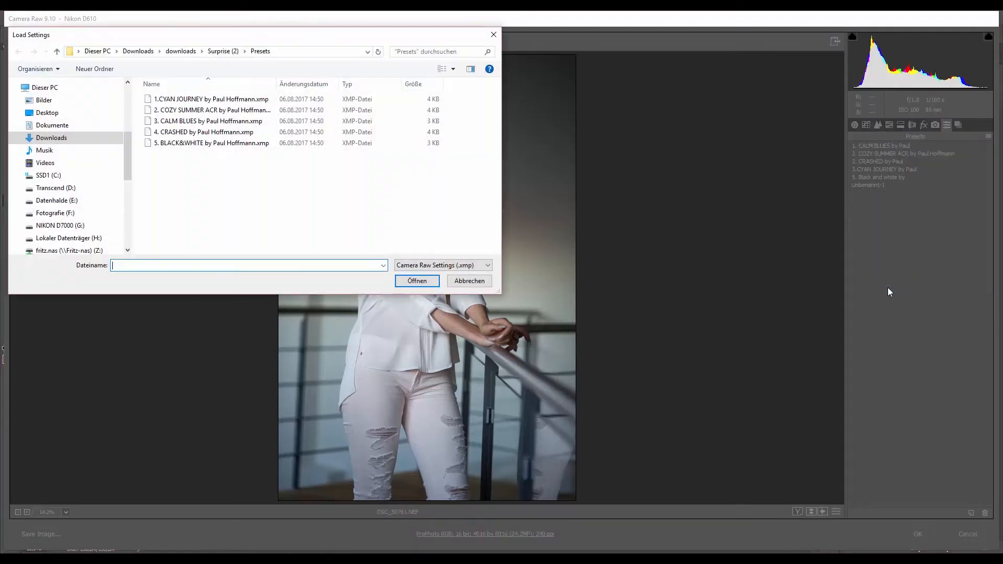
click(203, 99)
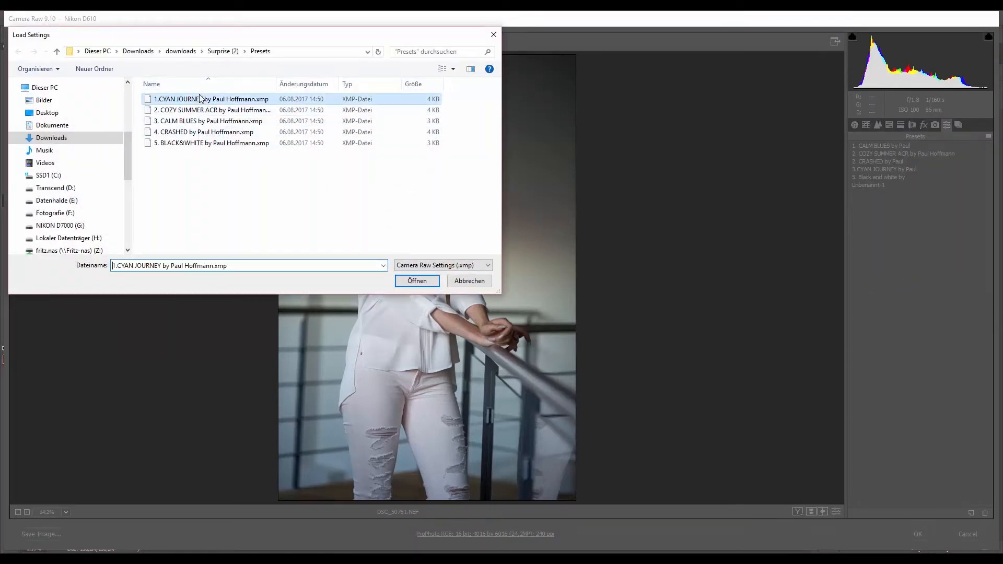
click(419, 287)
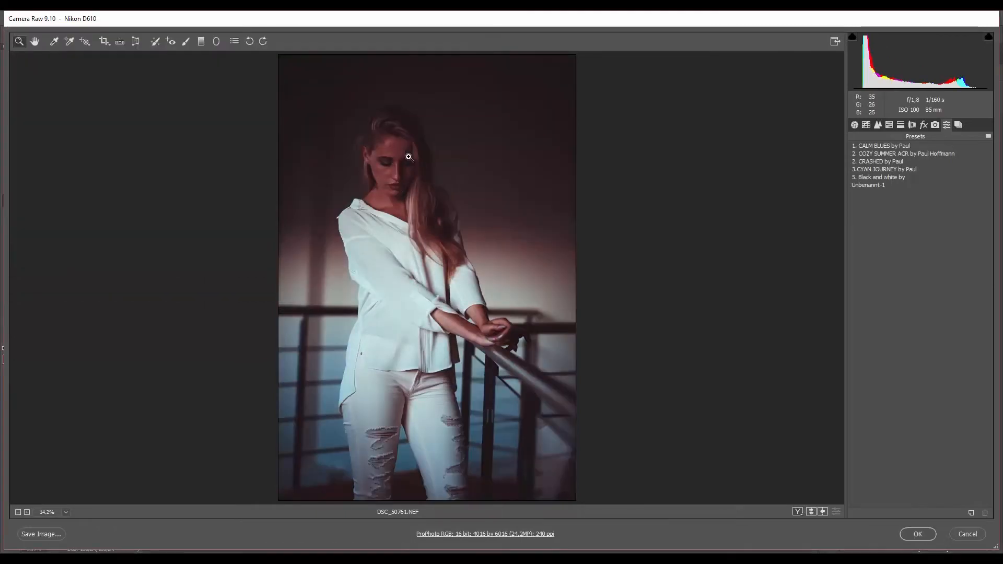
Set the tint to -30, cool the color temperature and raise the exposure in the basic adjustments, returning to the preset list.
click(854, 125)
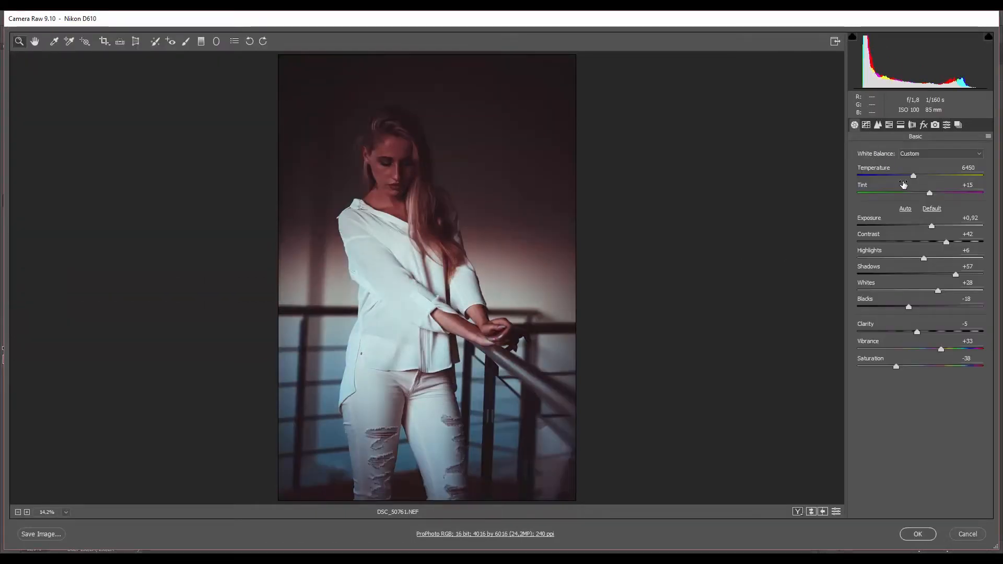
click(901, 193)
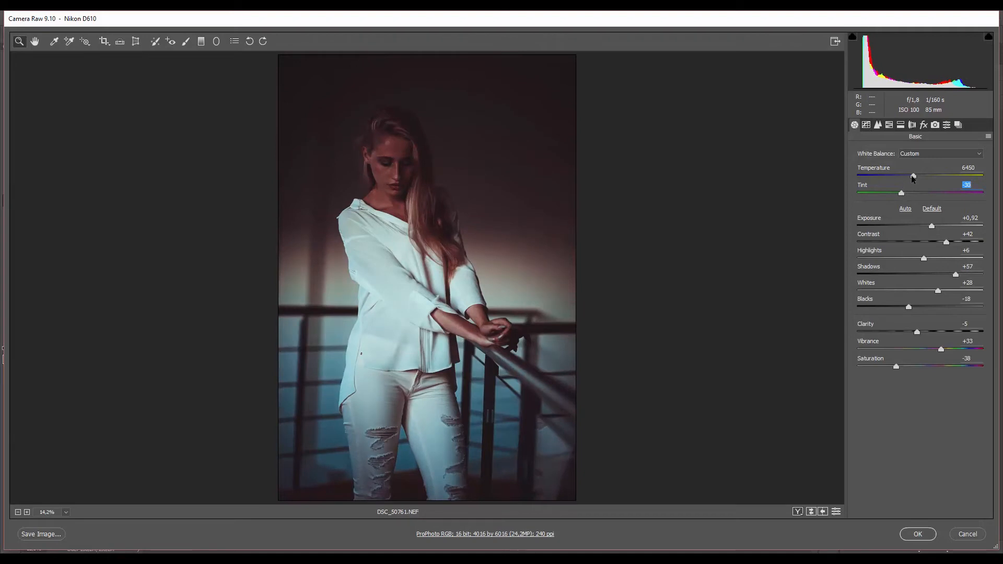
drag(913, 176, 899, 177)
click(932, 228)
click(947, 125)
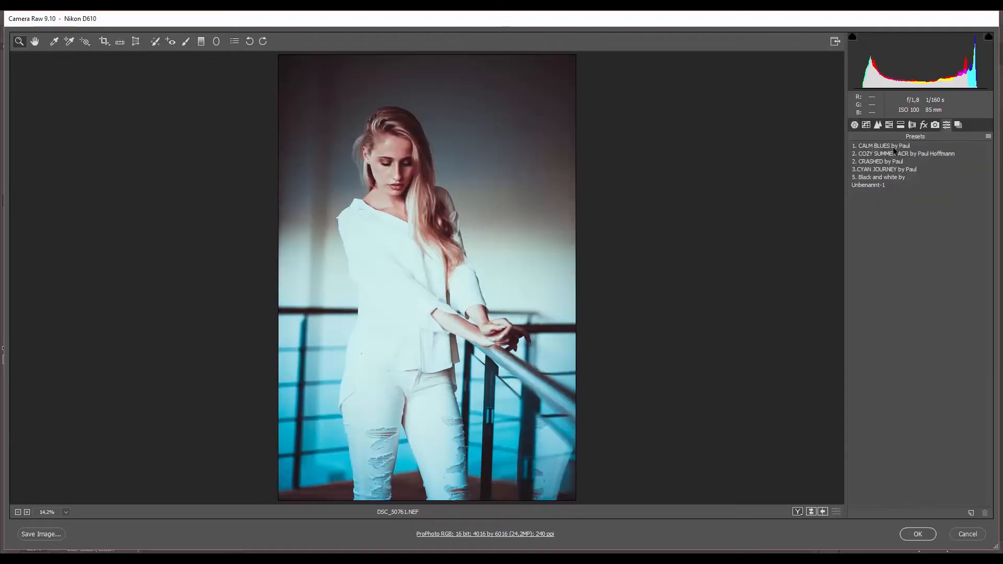
click(988, 136)
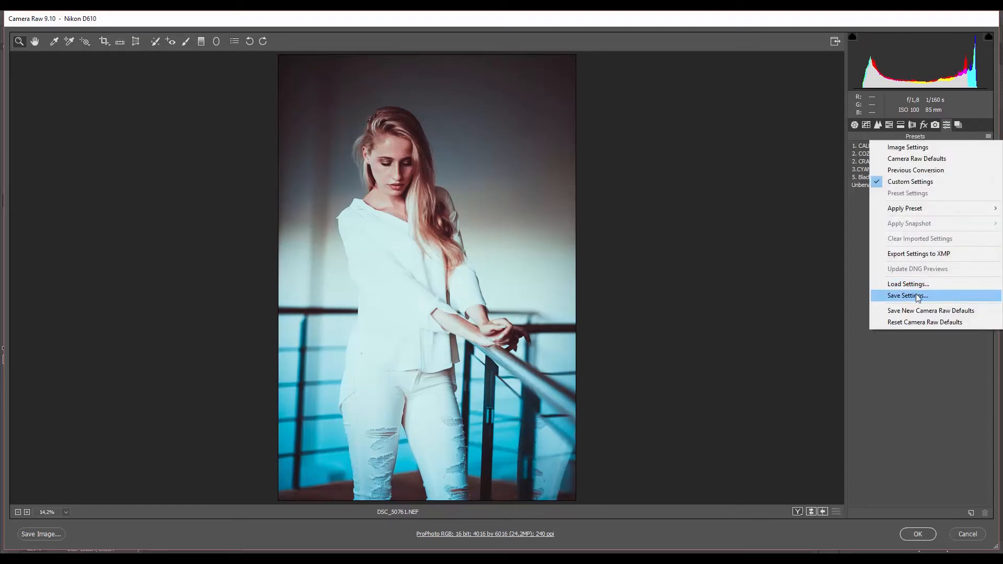
click(922, 285)
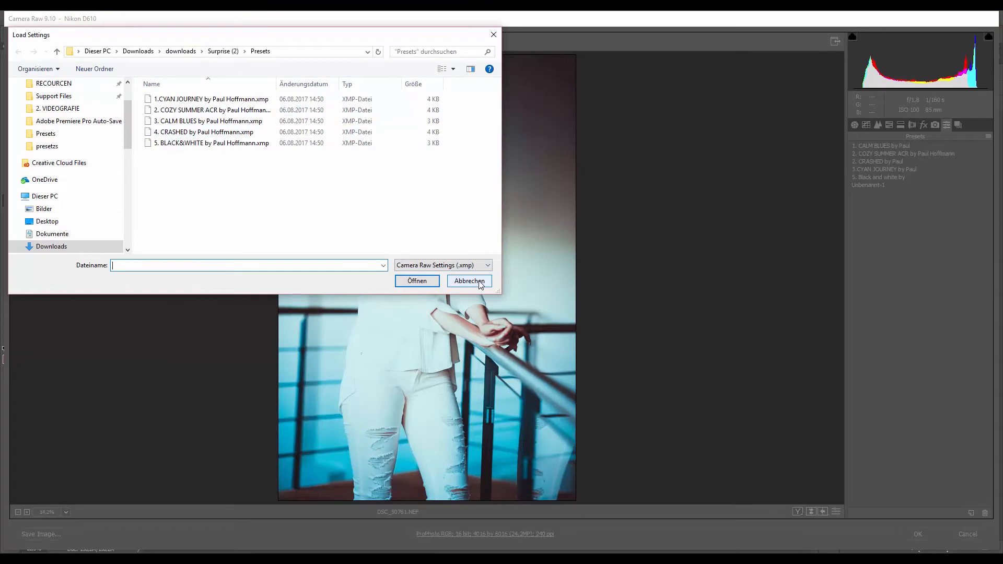
click(469, 281)
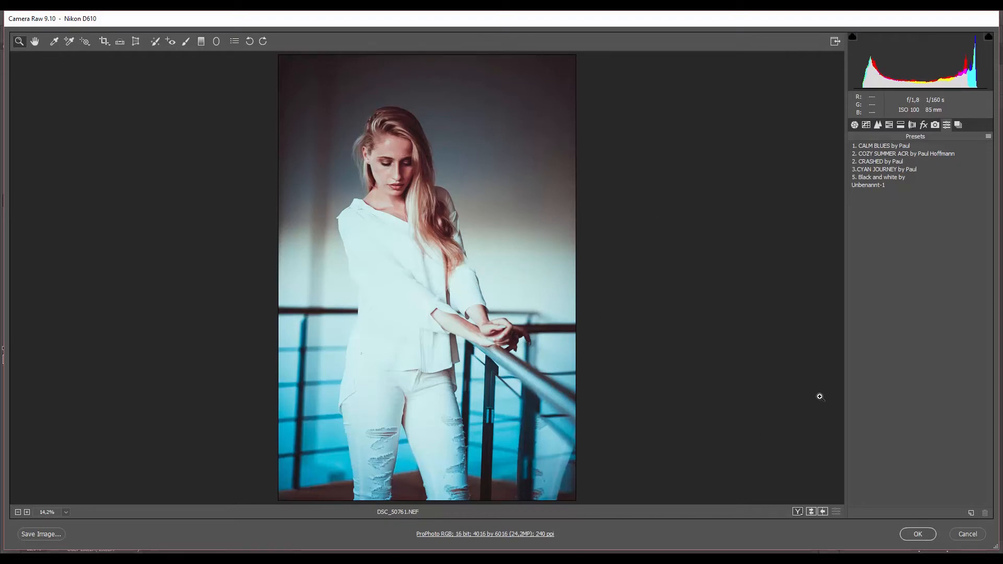
Save and apply preset Untitled-1, excluding white balance, exposure, sharpening, luminance and color noise reduction, transform, lens profile corrections, chromatic aberration and lens vignetting.
click(970, 512)
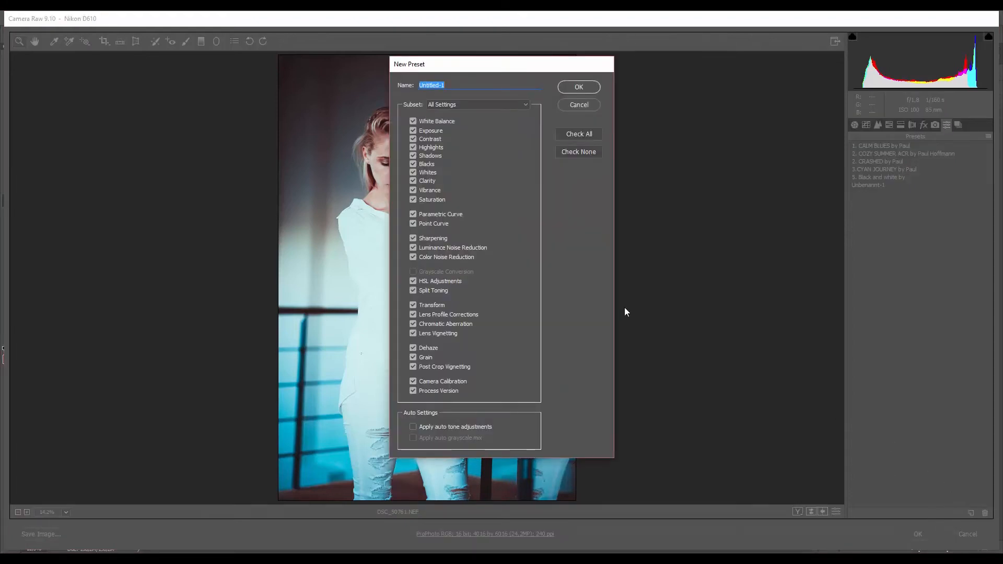
click(413, 121)
click(414, 248)
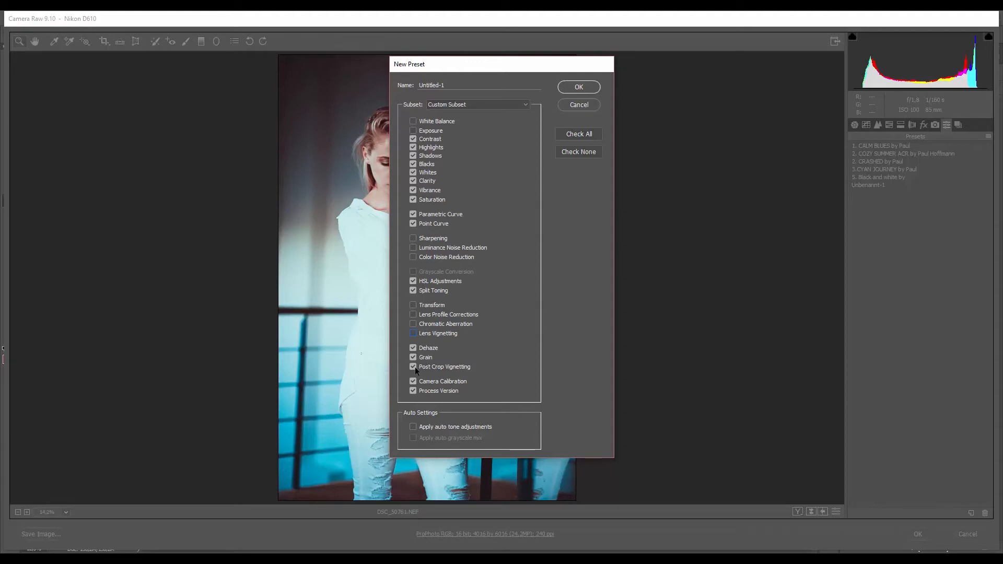
click(574, 87)
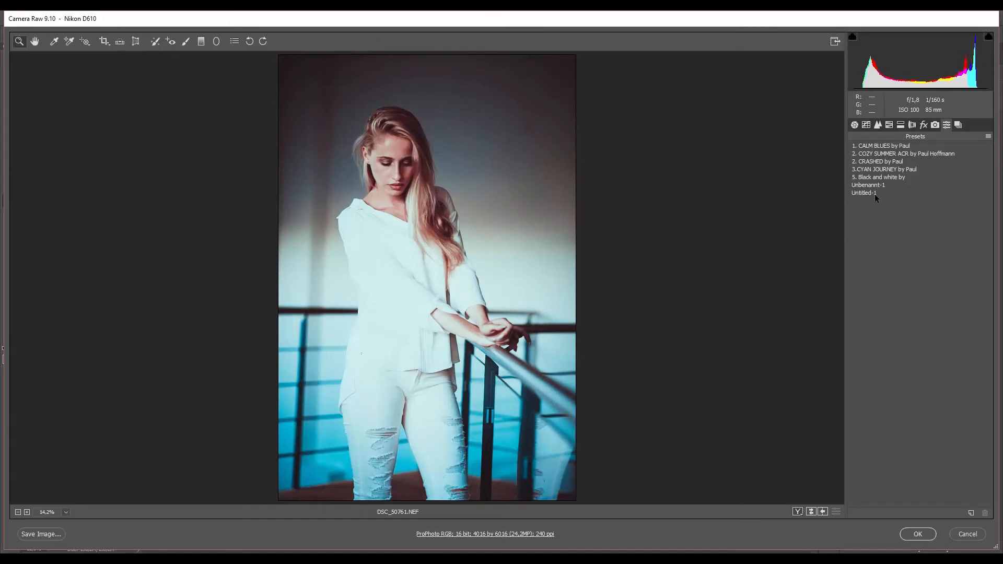
click(863, 192)
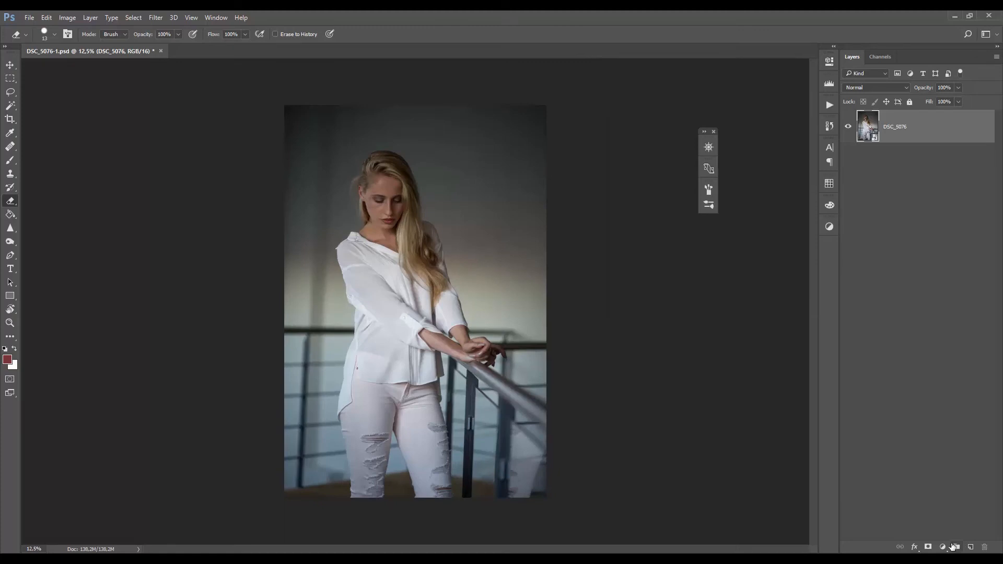
In Photoshop, add a Curves adjustment layer above DSC_5076 and apply the BRIGHT ROMANCE curves preset to it.
click(947, 547)
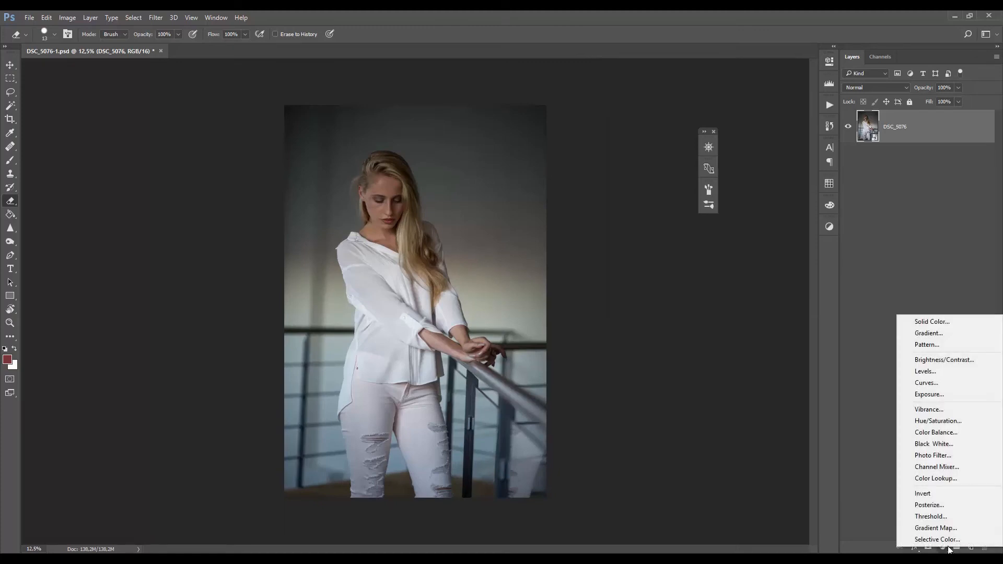
click(936, 387)
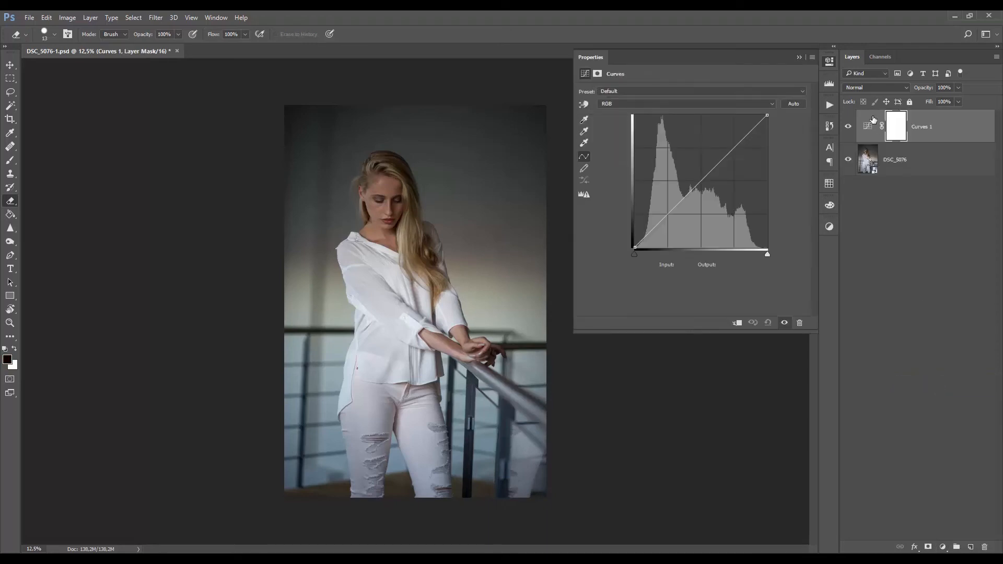
click(687, 91)
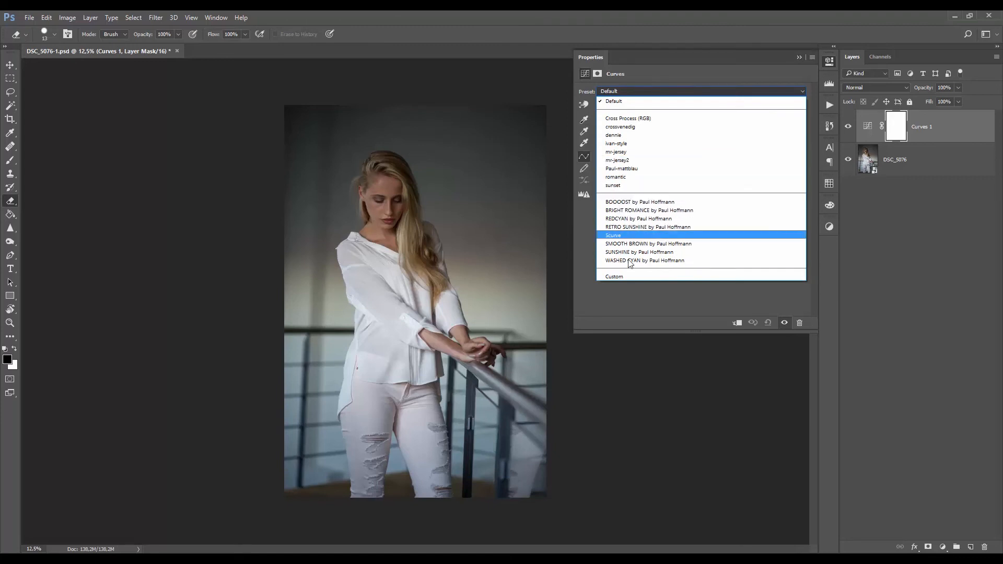
click(622, 209)
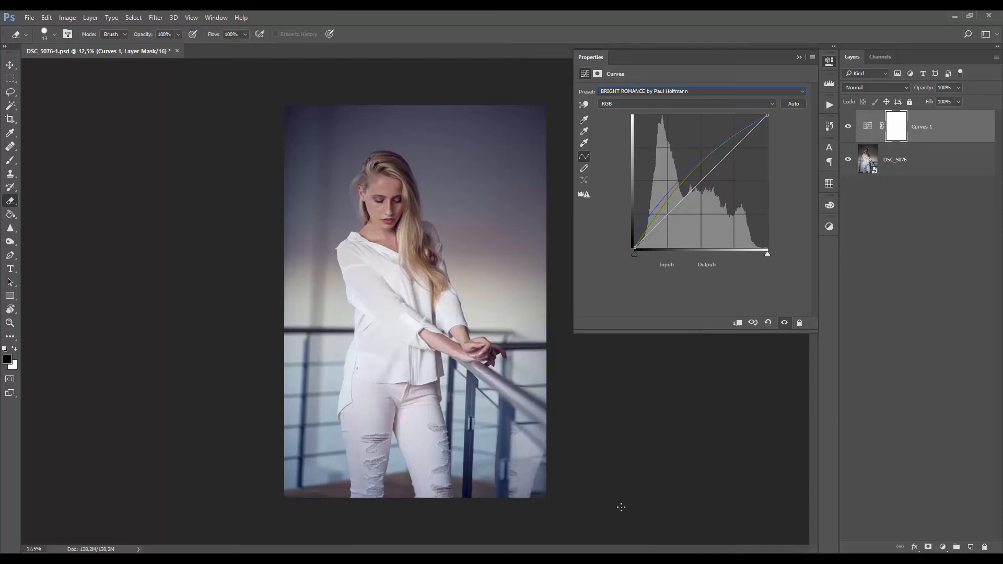
In a new File Explorer window, open the AppData\Roaming\Adobe folder inside the user's profile folder on drive C.
key(super+e)
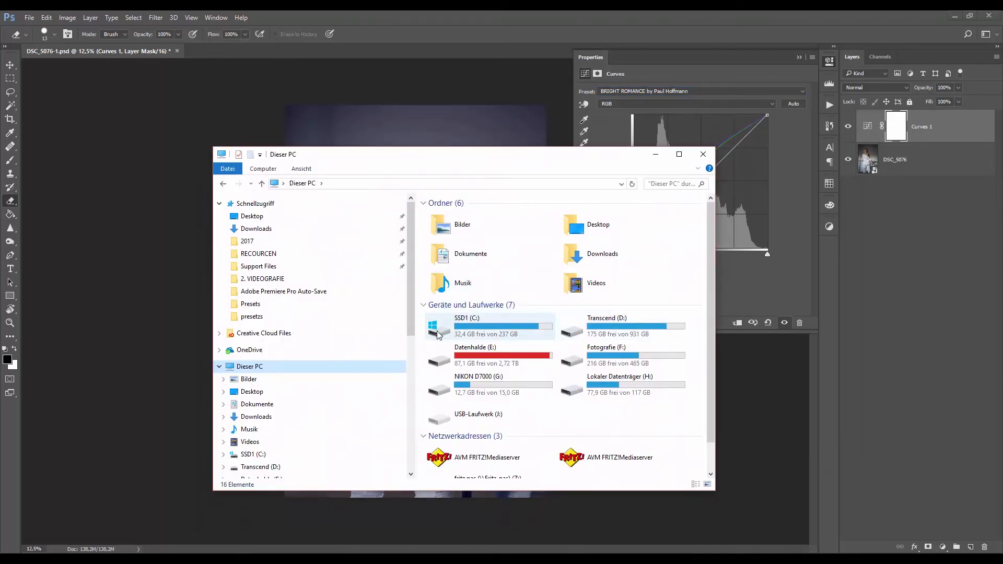
double_click(438, 331)
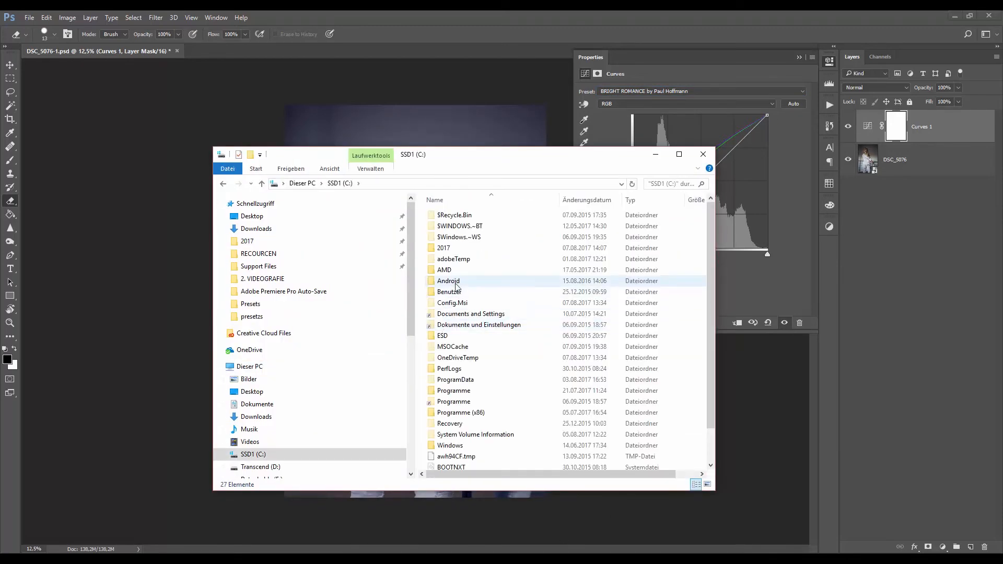
double_click(453, 294)
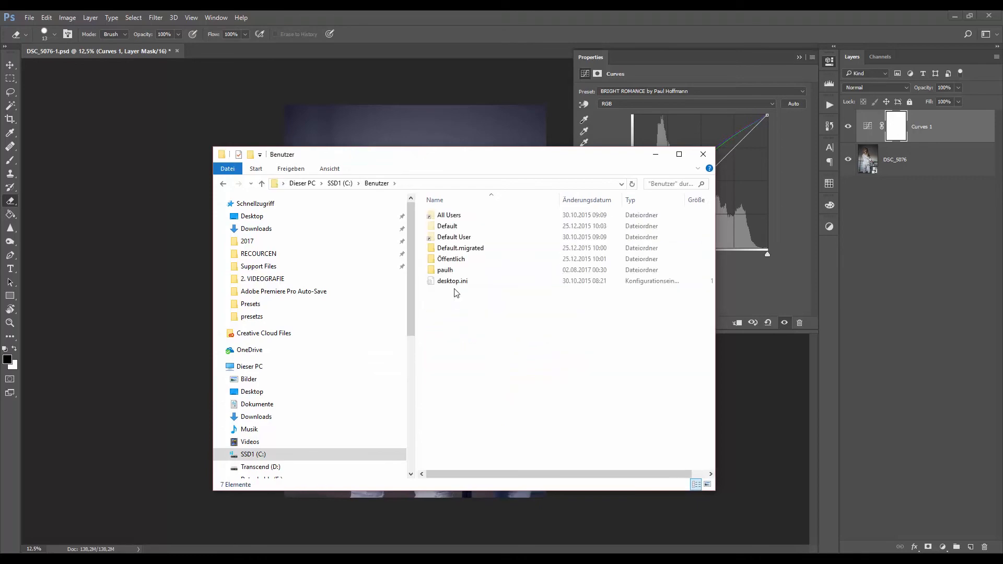
double_click(449, 270)
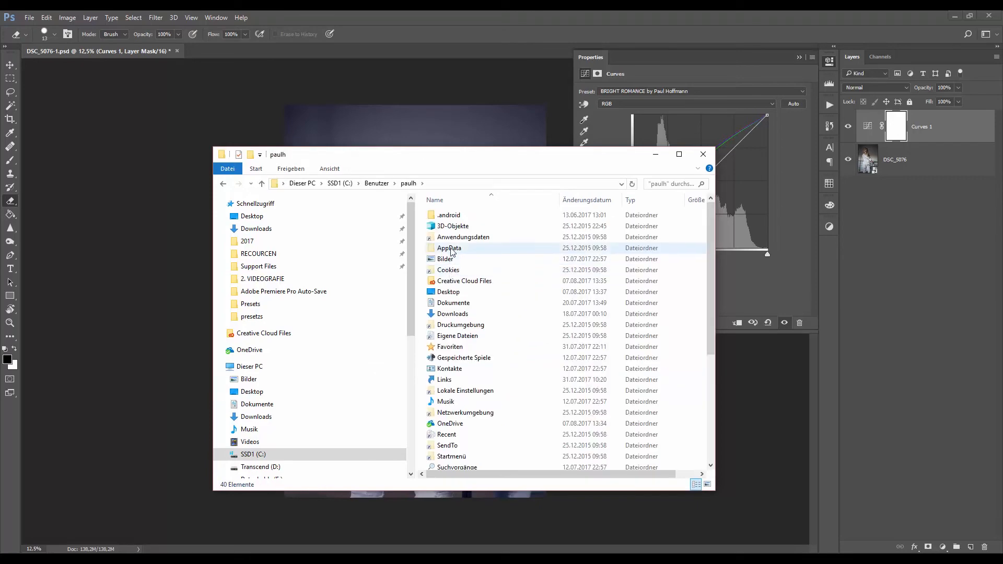
double_click(449, 248)
double_click(450, 239)
double_click(450, 226)
Open the Curves folder inside Adobe Photoshop CC 2017\Presets.
click(464, 324)
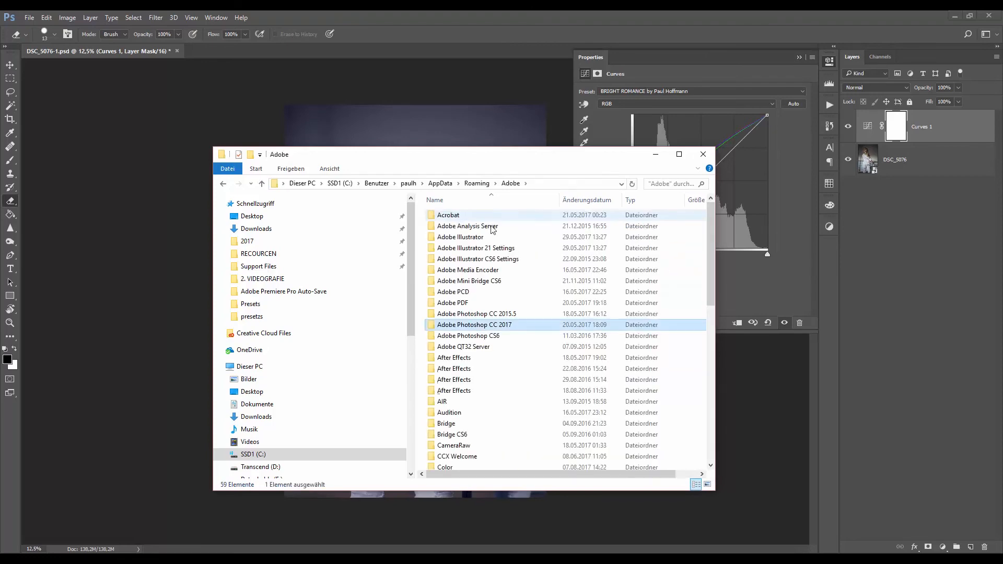
double_click(463, 325)
double_click(447, 280)
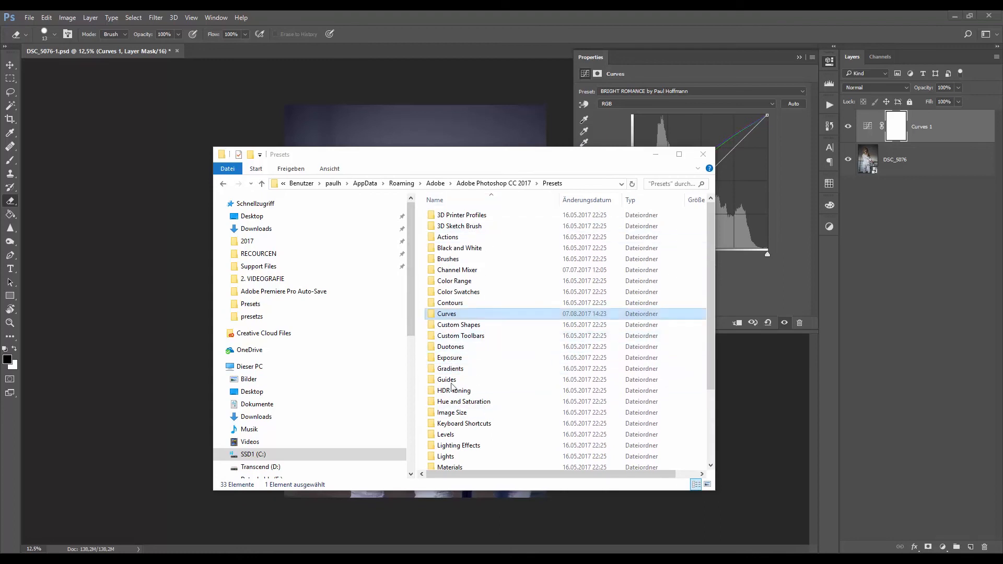
scroll(472, 326, down, 3)
scroll(478, 320, up, 3)
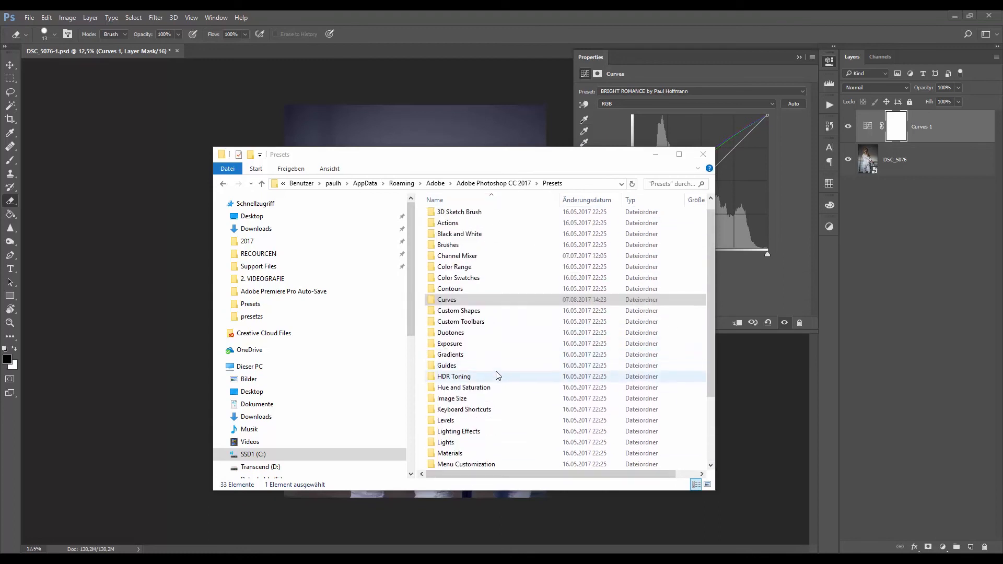
scroll(498, 350, up, 1)
click(439, 318)
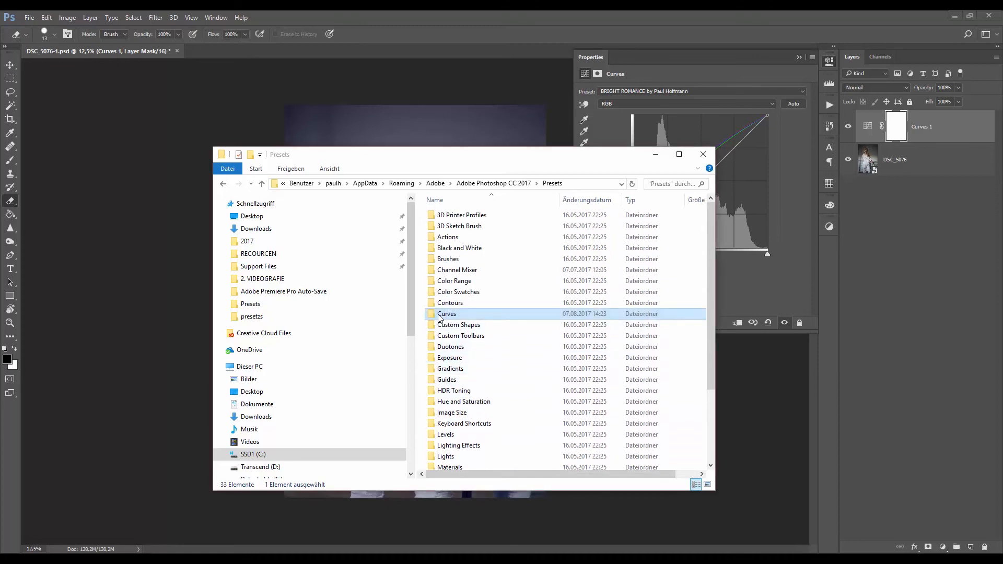
double_click(439, 316)
Transfer all seven ACV files, from BOOOOST to WASHED CYAN, from the Surprise (2)\curves folder into the Photoshop Curves presets folder.
click(51, 559)
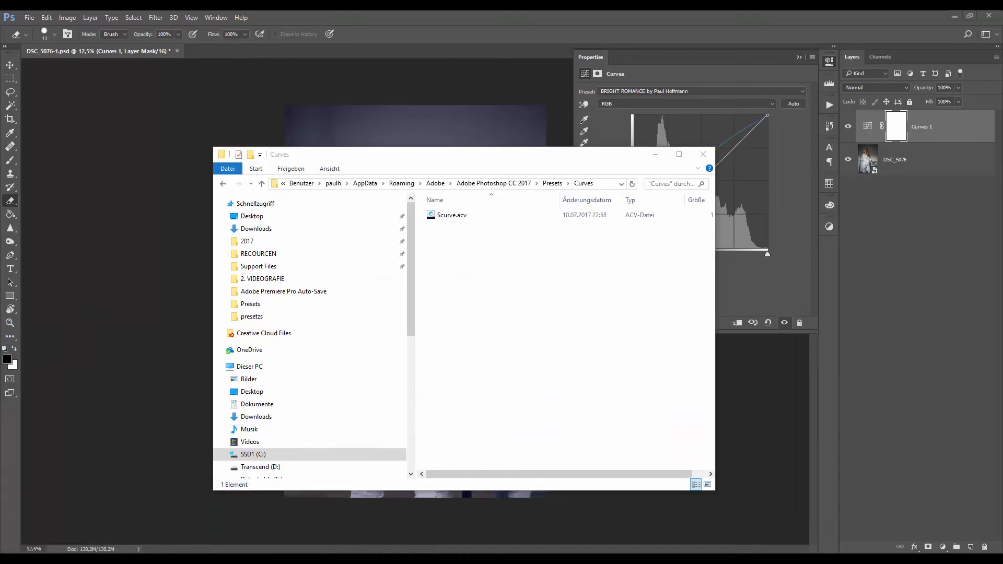
click(51, 559)
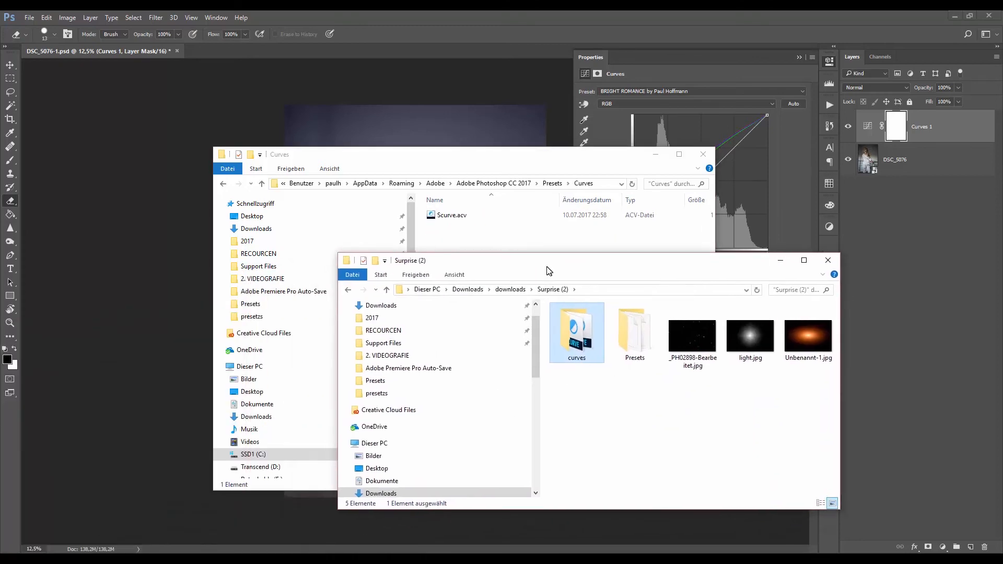
double_click(575, 331)
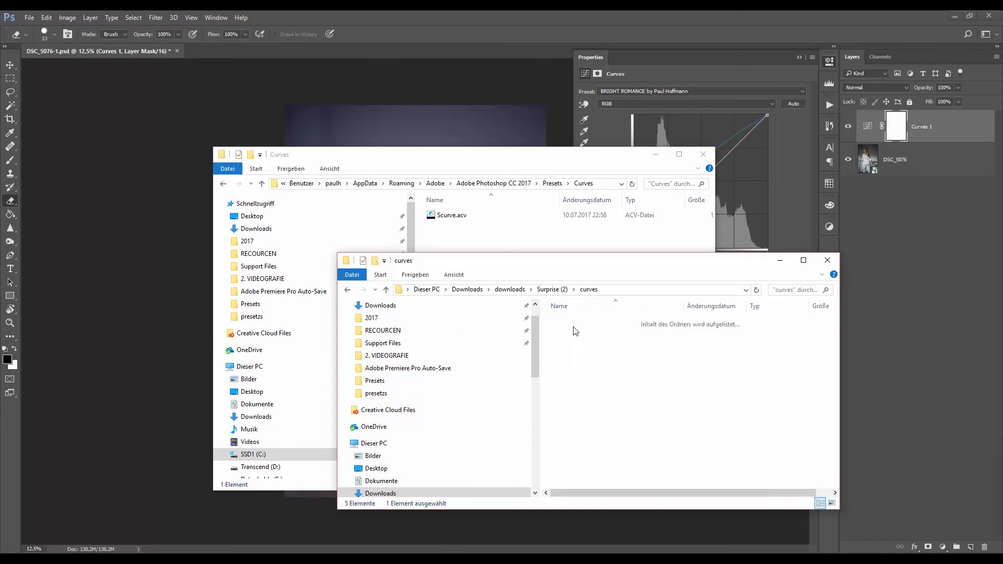
click(579, 328)
shift+click(598, 389)
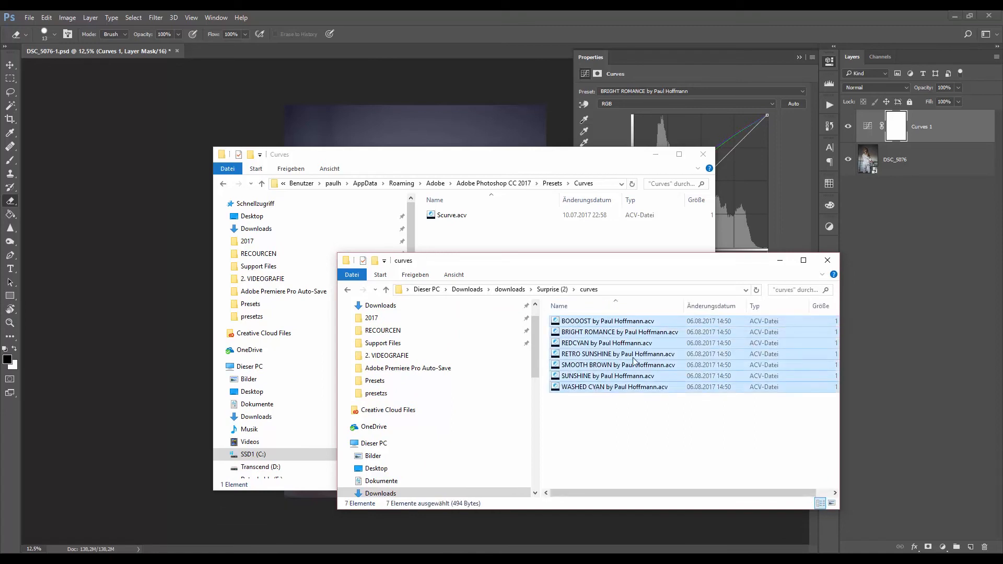
drag(632, 375, 464, 241)
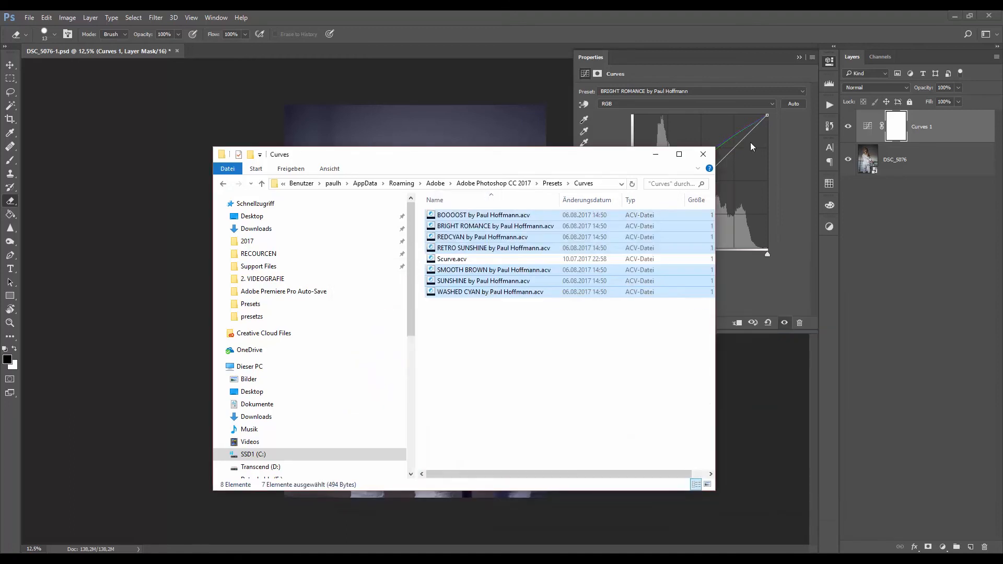
Reselect the BRIGHT ROMANCE curves preset in Photoshop, and replace it with BOOOOST loaded from its ACV file in the Curves folder.
click(729, 92)
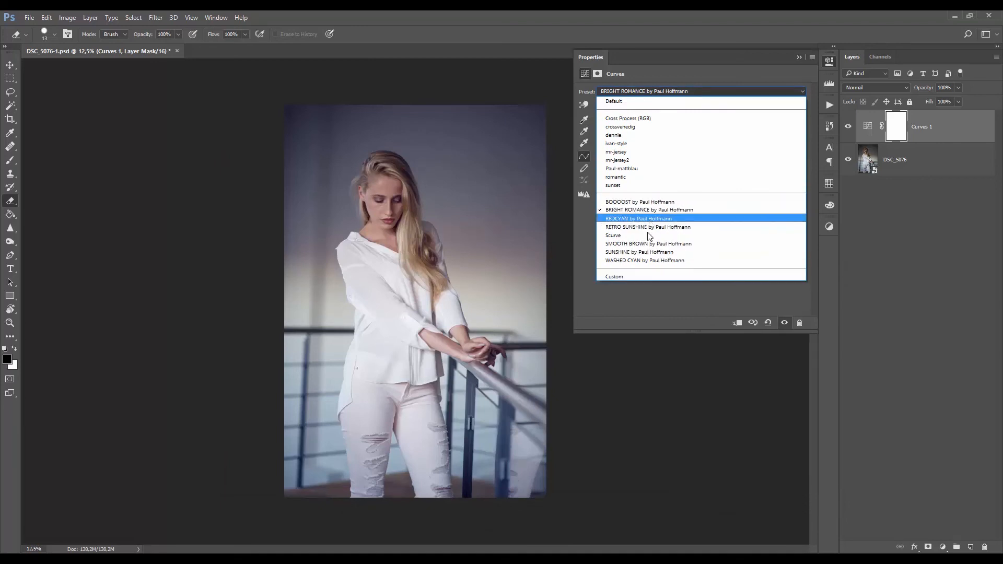
click(641, 209)
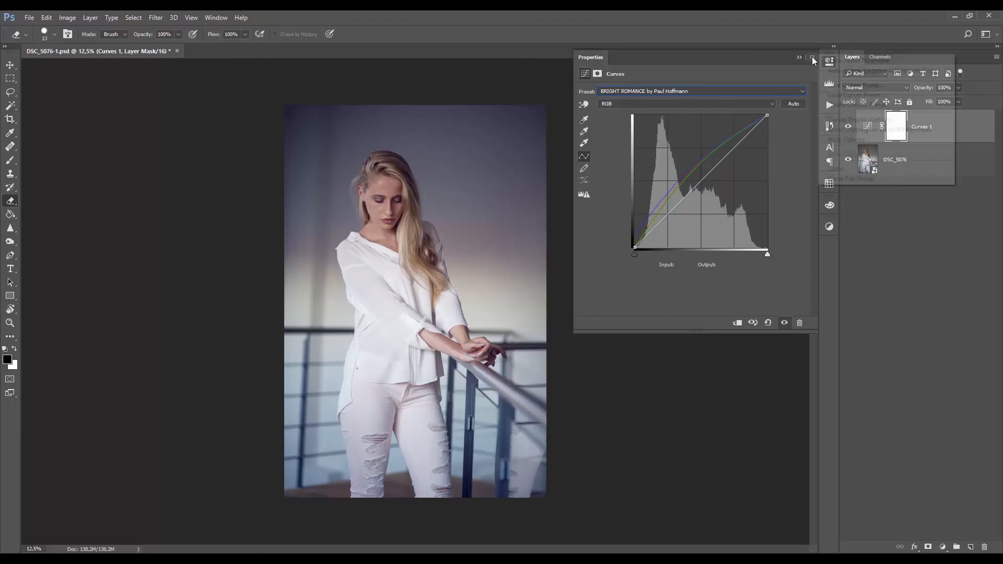
click(812, 57)
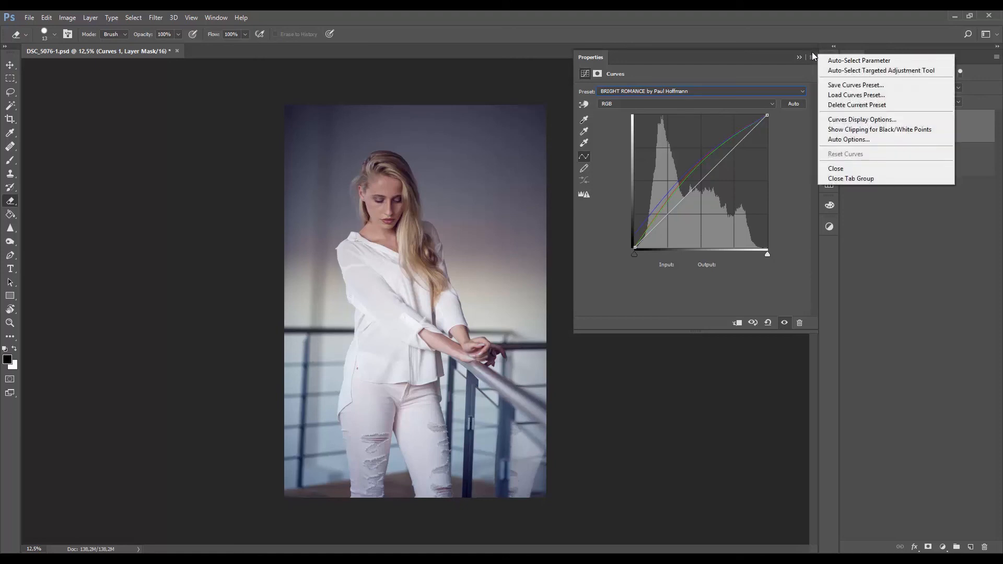
click(847, 97)
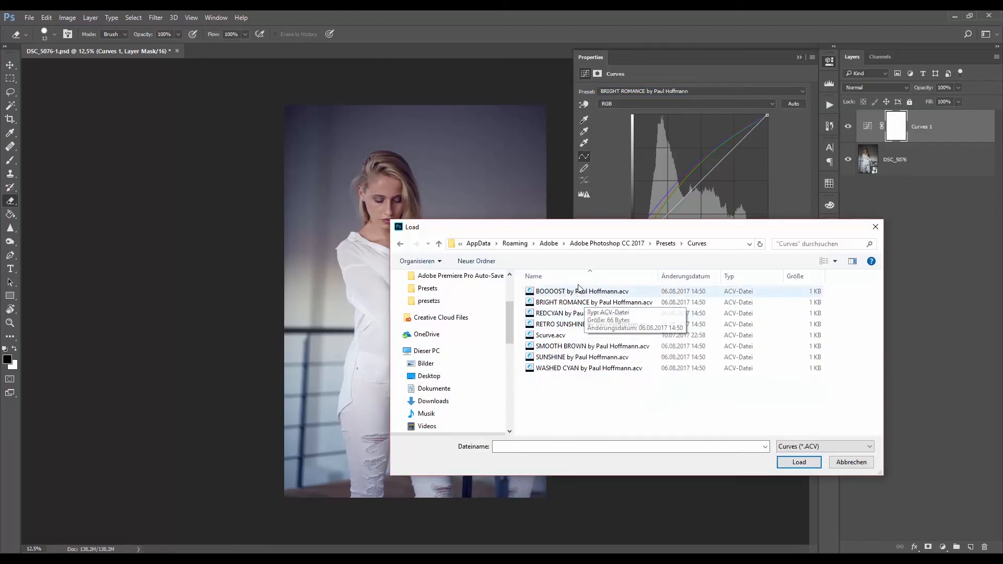
click(559, 295)
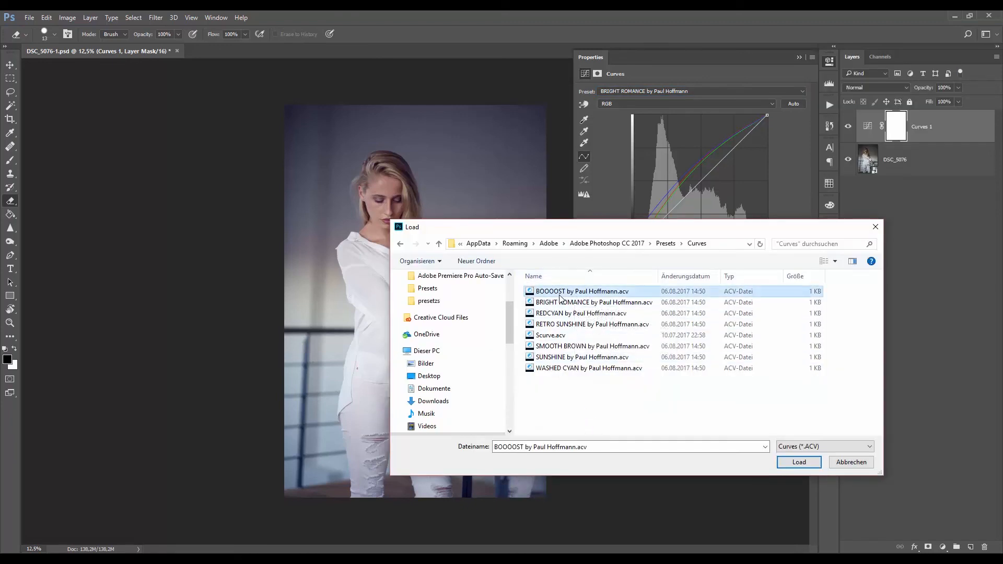
click(799, 463)
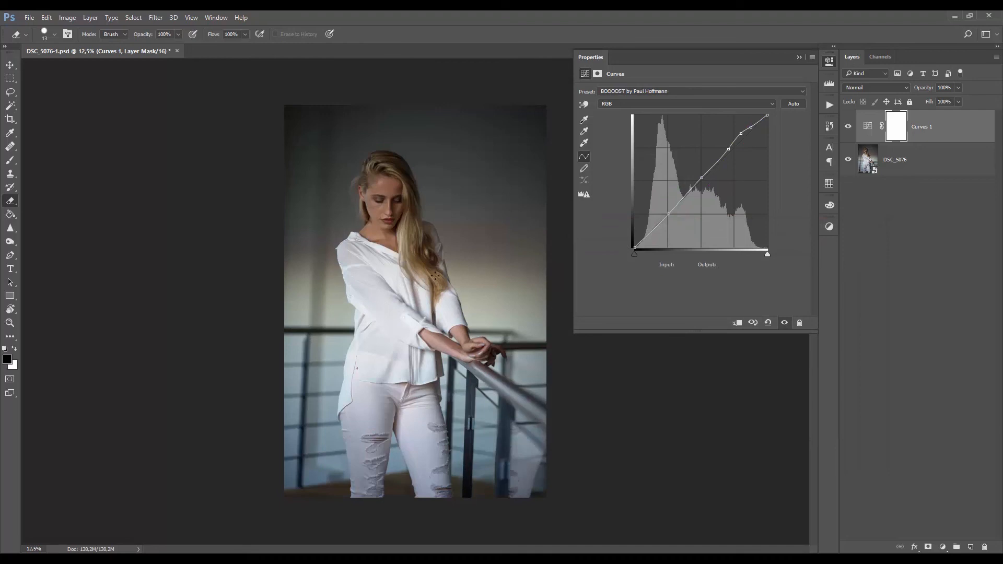
click(637, 93)
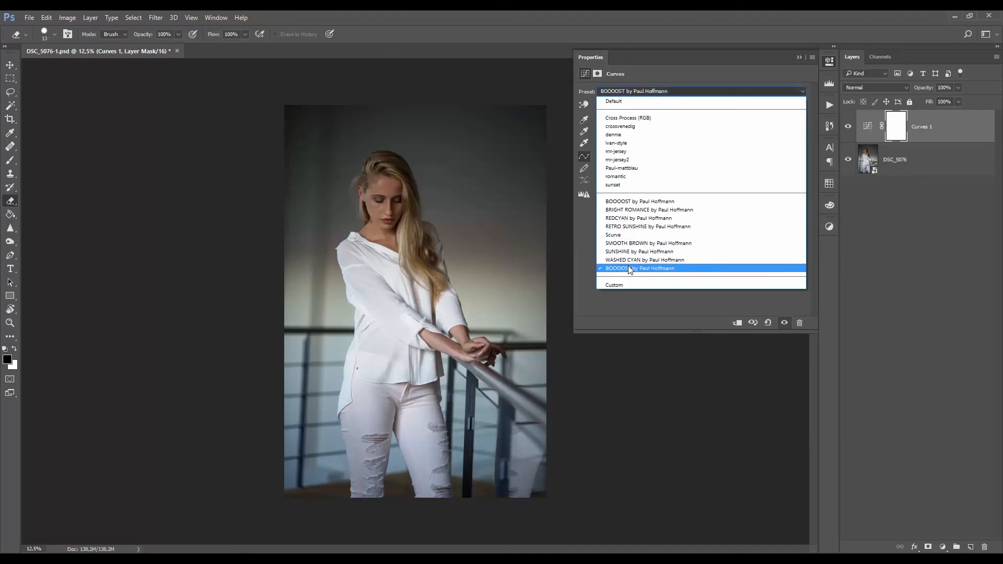
click(629, 267)
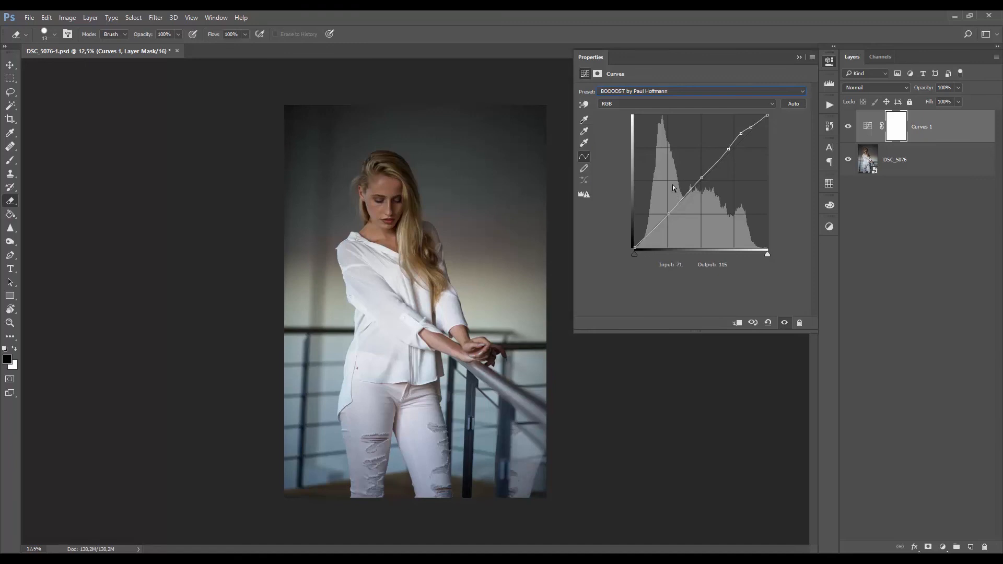
Save the current curve as the preset file Untitled.acv in the Curves folder and check the curves preset list for it.
click(812, 58)
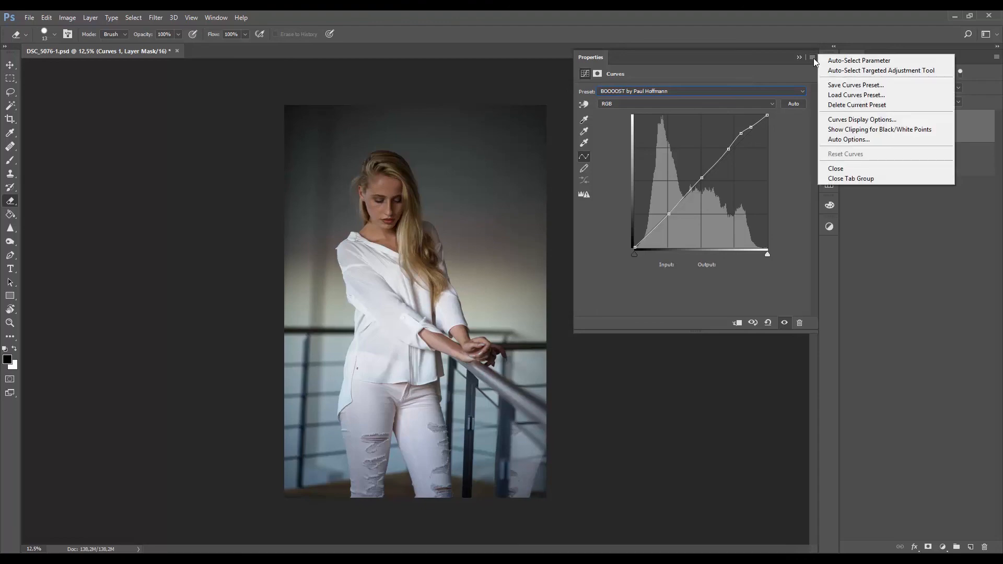
click(855, 86)
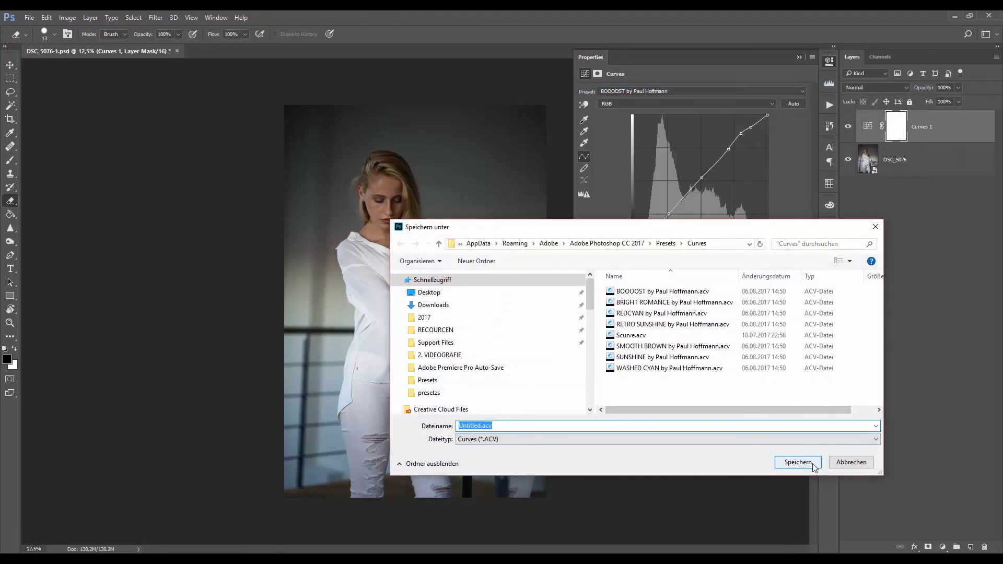
click(805, 466)
click(660, 91)
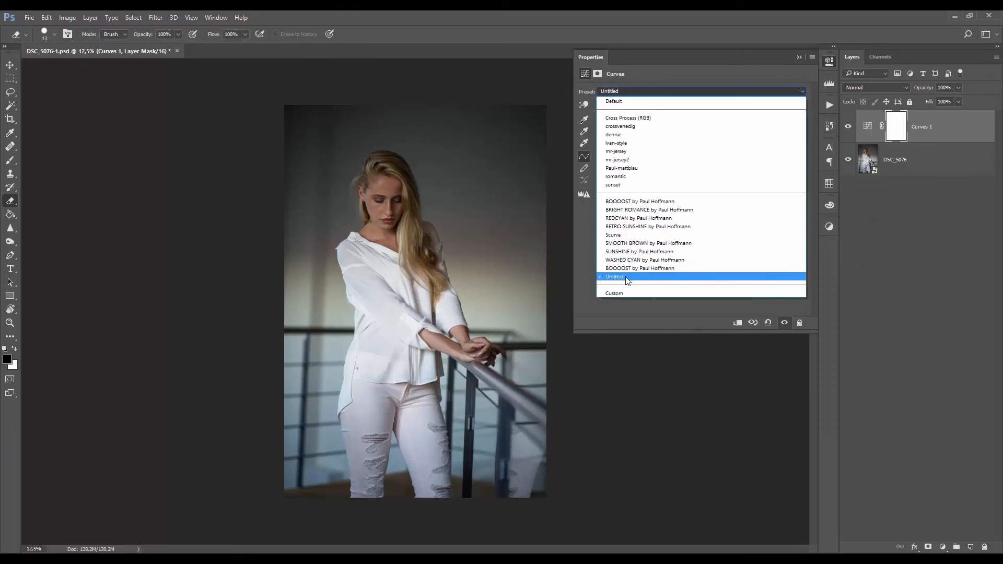
click(590, 309)
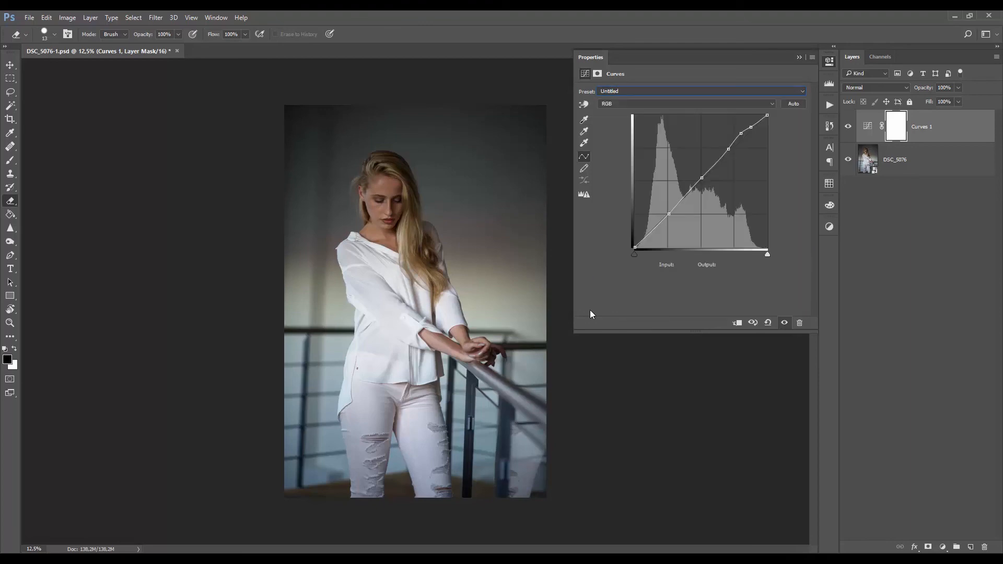